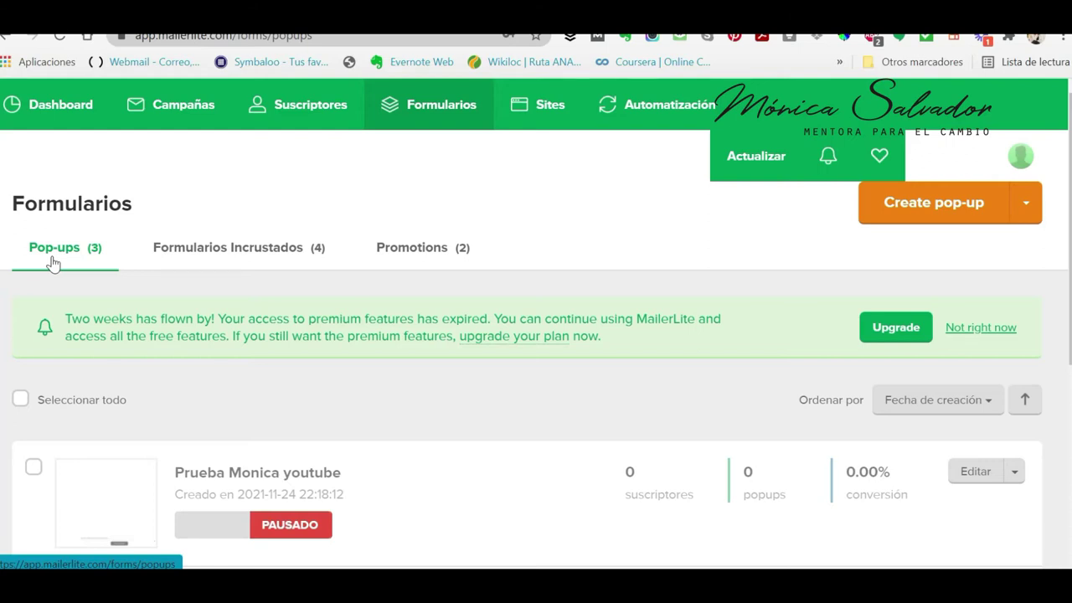
Create a new pop-up form, give it an internal name, and save it to continue to the subscriber groups.
{"action": "scroll", "coordinate": [388, 392], "scroll_direction": "down", "scroll_amount": 5}
{"action": "scroll", "coordinate": [399, 382], "scroll_direction": "up", "scroll_amount": 4}
{"action": "scroll", "coordinate": [399, 381], "scroll_direction": "up", "scroll_amount": 1}
{"action": "left_click", "coordinate": [933, 203]}
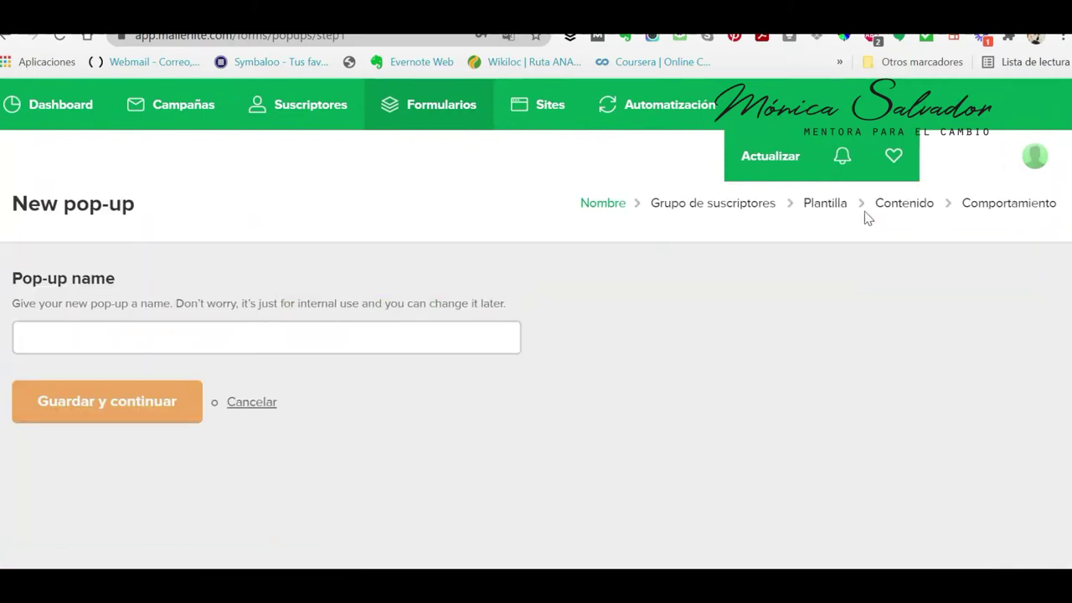
{"action": "left_click", "coordinate": [153, 337]}
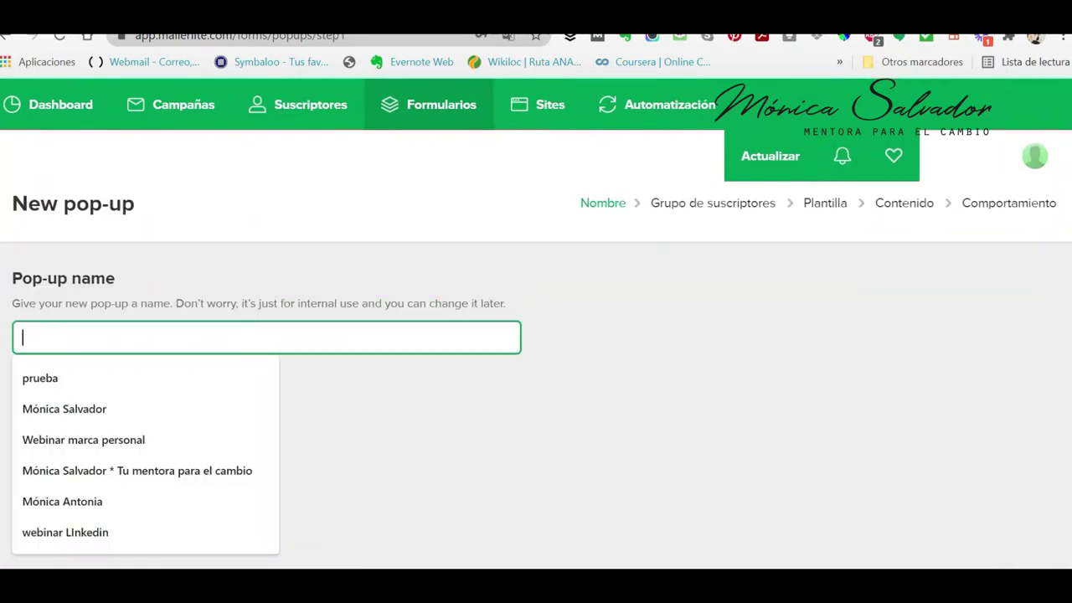
{"action": "left_click", "coordinate": [106, 412]}
{"action": "key", "text": "Return"}
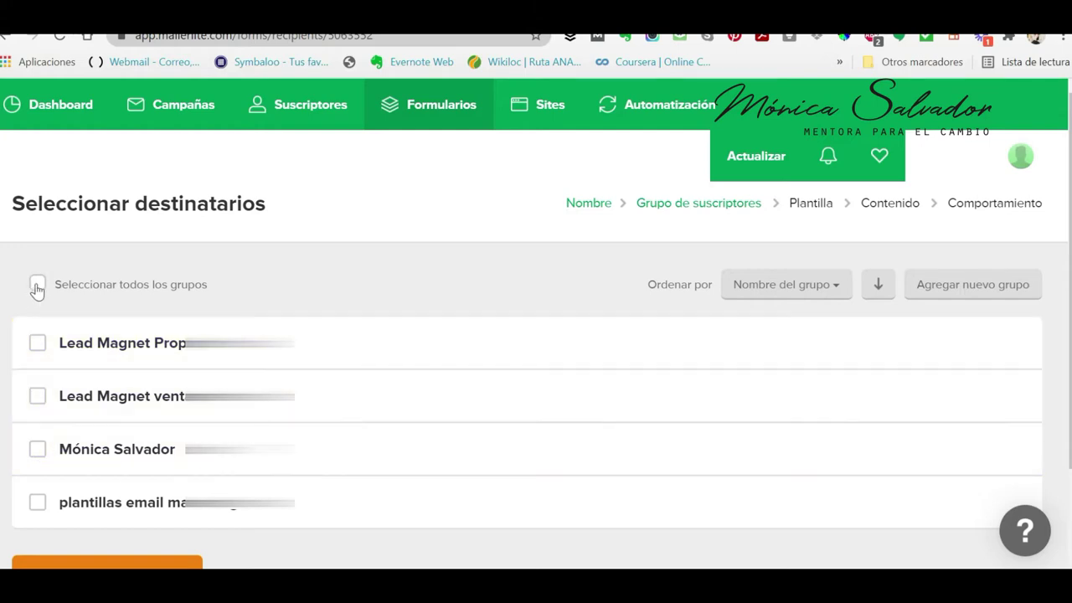
Assign the pop-up to the subscriber group bearing the account owner's name, and save to continue to the templates.
{"action": "left_click", "coordinate": [38, 450]}
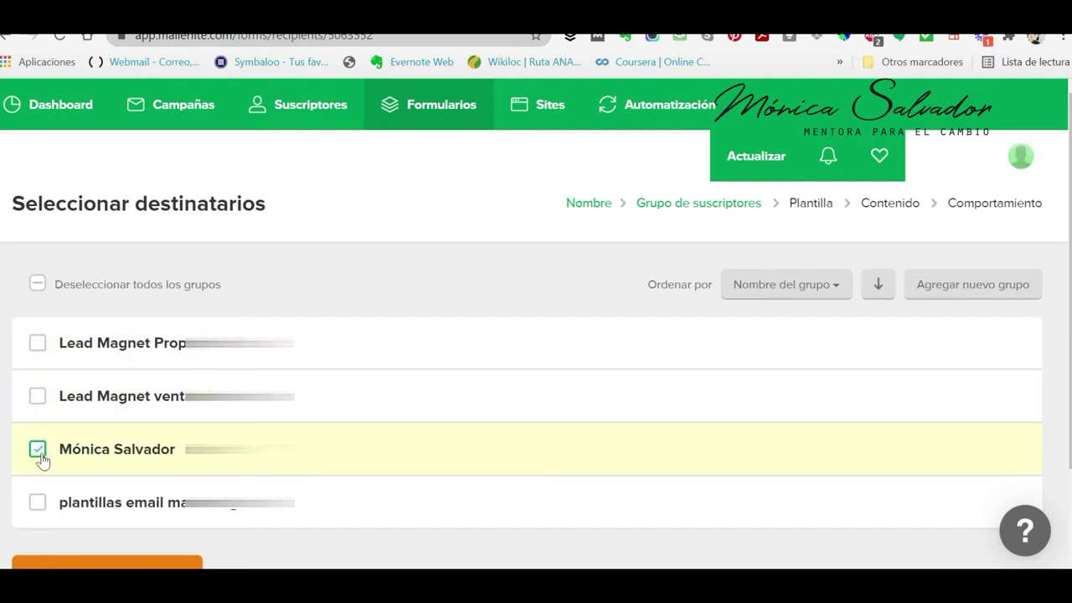
{"action": "scroll", "coordinate": [151, 502], "scroll_direction": "down", "scroll_amount": 1}
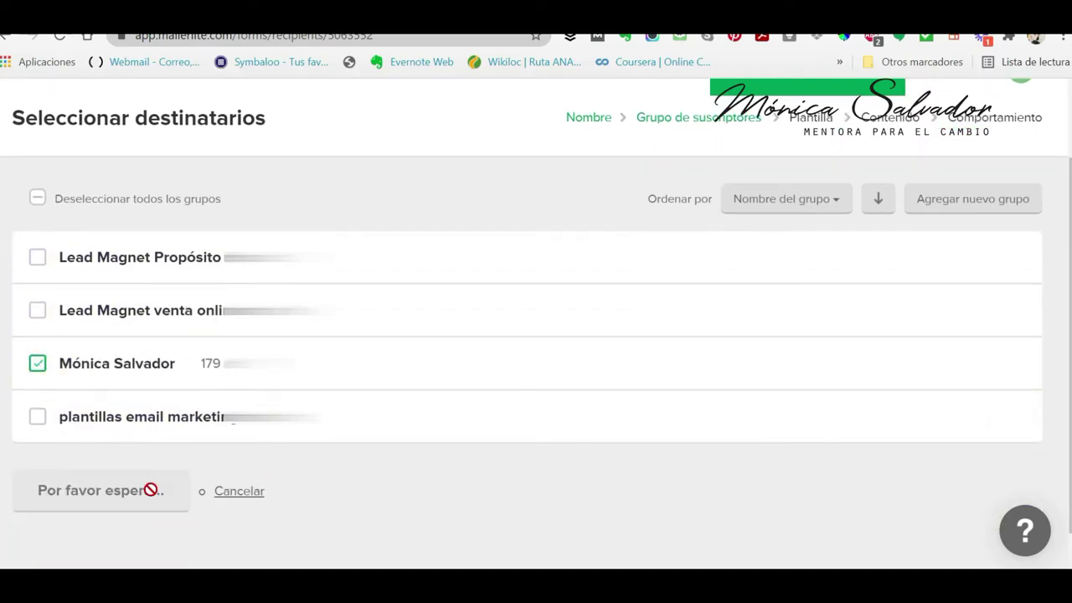
{"action": "left_click", "coordinate": [151, 490]}
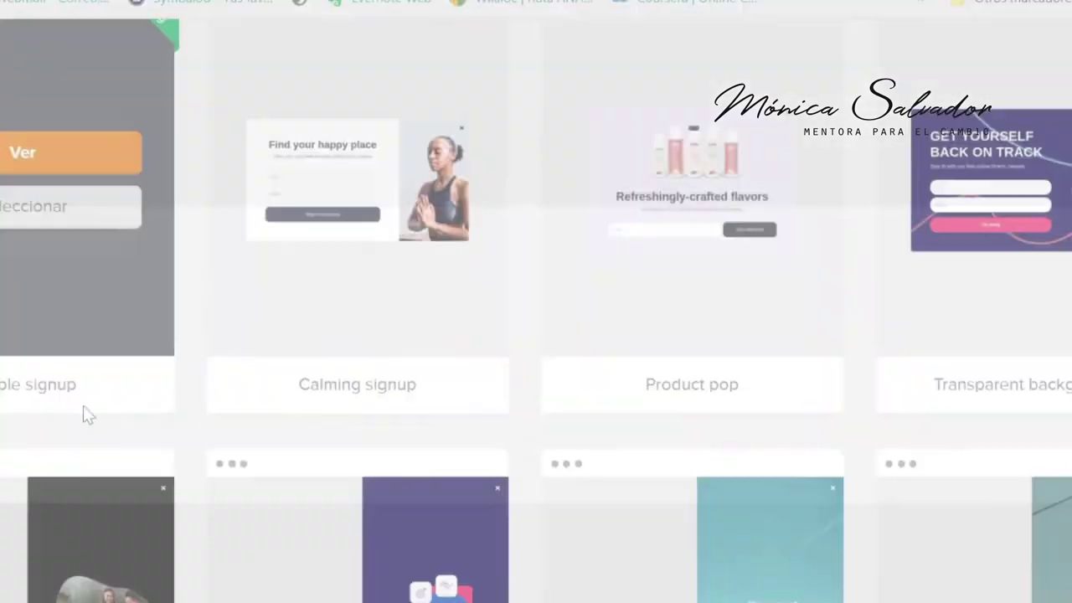
Browse the pop-up templates and choose Simple signup.
{"action": "scroll", "coordinate": [191, 395], "scroll_direction": "down", "scroll_amount": 3}
{"action": "scroll", "coordinate": [192, 392], "scroll_direction": "down", "scroll_amount": 2}
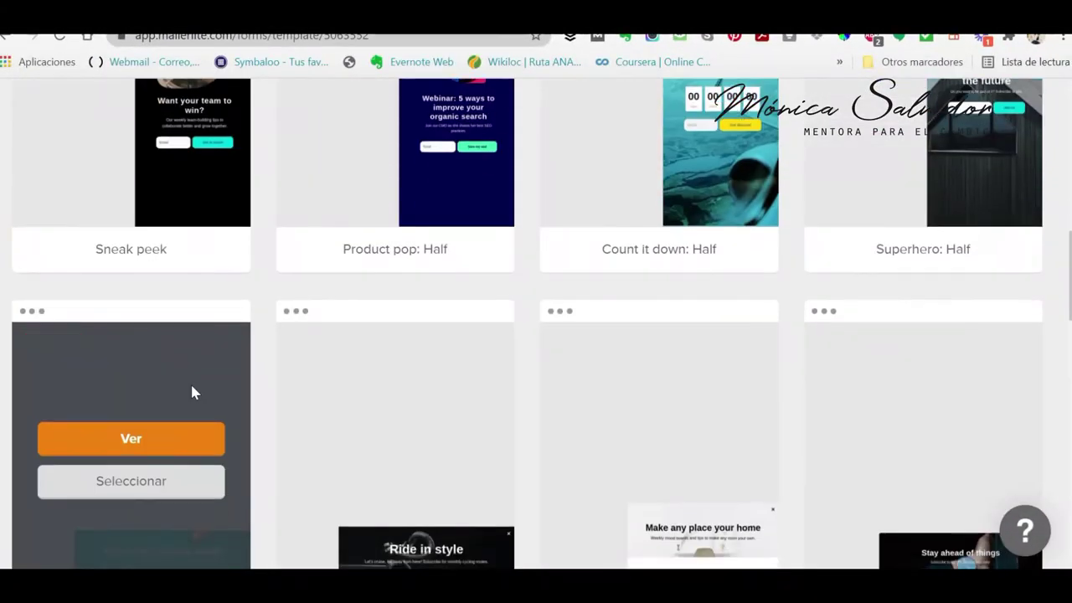
{"action": "scroll", "coordinate": [191, 392], "scroll_direction": "down", "scroll_amount": 2}
{"action": "scroll", "coordinate": [191, 392], "scroll_direction": "down", "scroll_amount": 2}
{"action": "scroll", "coordinate": [191, 392], "scroll_direction": "down", "scroll_amount": 2}
{"action": "scroll", "coordinate": [193, 392], "scroll_direction": "up", "scroll_amount": 10}
{"action": "scroll", "coordinate": [200, 392], "scroll_direction": "up", "scroll_amount": 5}
{"action": "scroll", "coordinate": [210, 352], "scroll_direction": "down", "scroll_amount": 1}
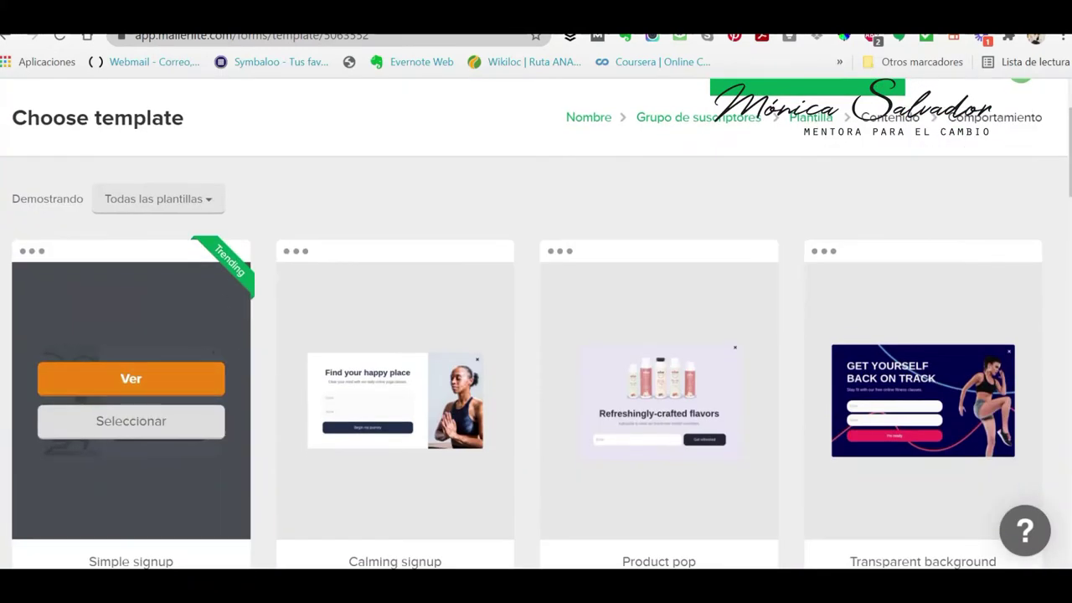
{"action": "left_click", "coordinate": [169, 410]}
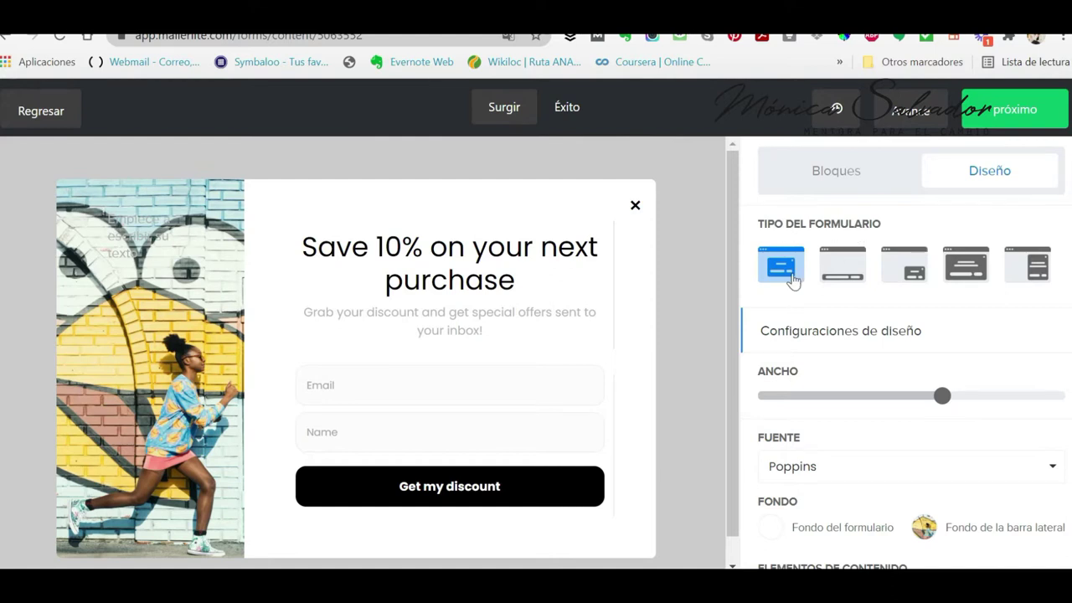
Preview the bottom bar, corner box, full-screen and side panel form types, and return to the centred pop-up.
{"action": "left_click", "coordinate": [828, 274]}
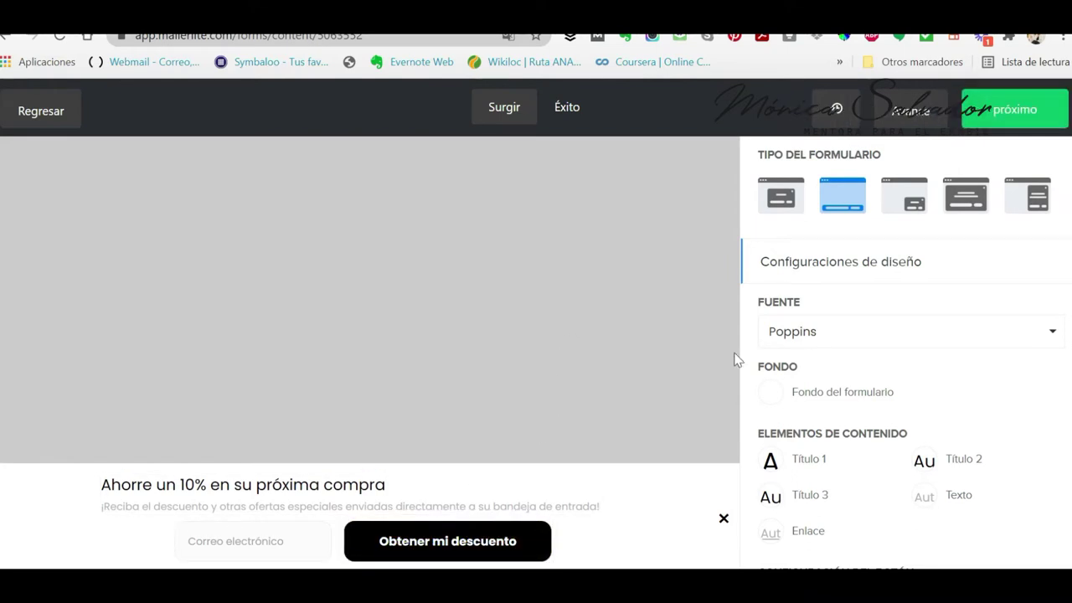
{"action": "left_click", "coordinate": [896, 197]}
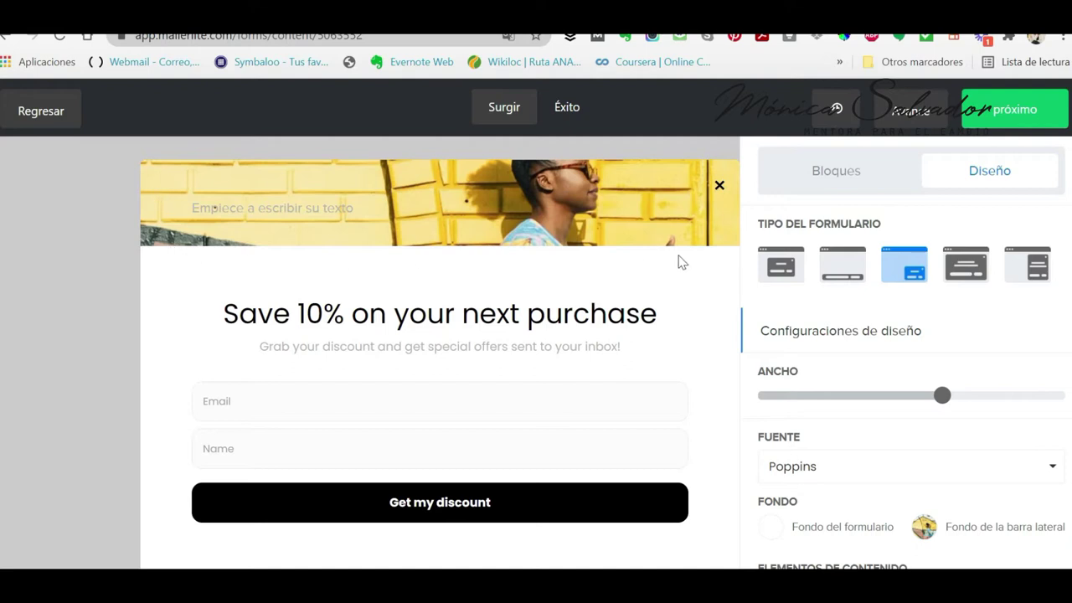
{"action": "left_click", "coordinate": [951, 272]}
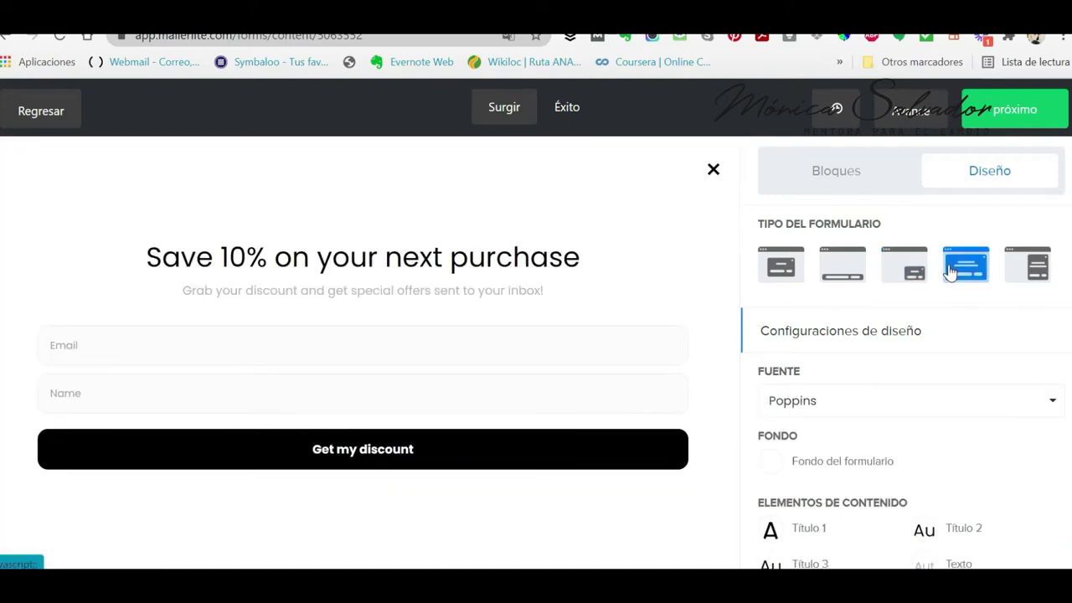
{"action": "left_click", "coordinate": [1014, 270]}
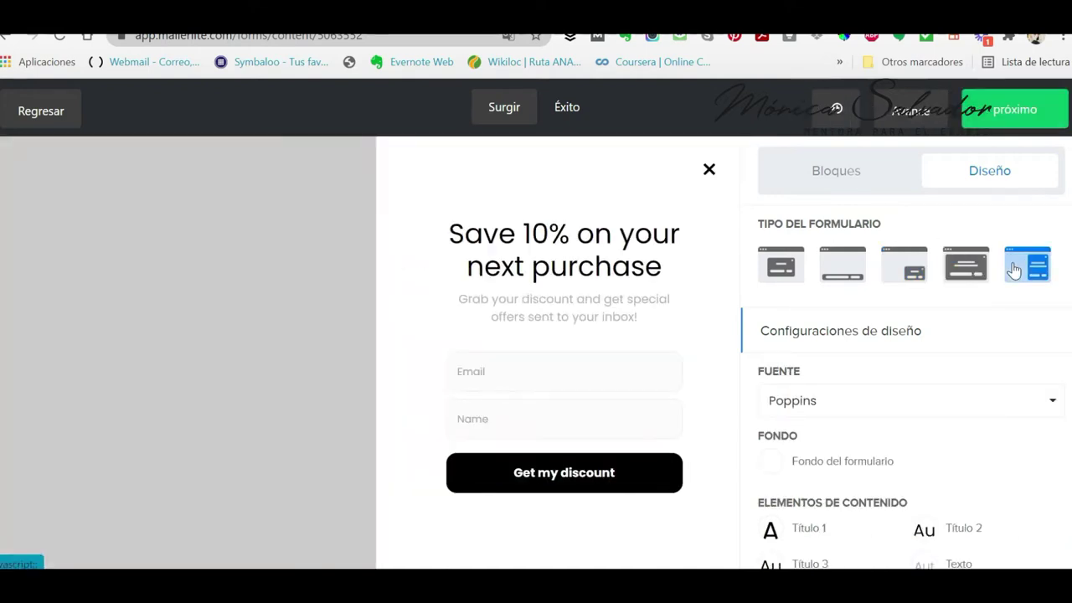
{"action": "left_click", "coordinate": [775, 275]}
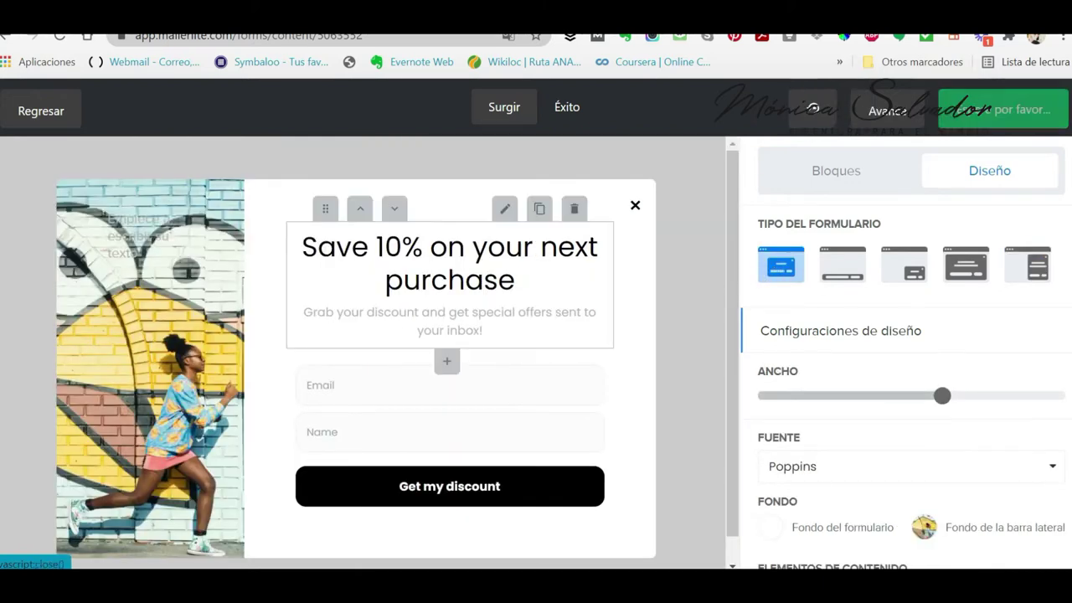
Try adding a countdown block below the Get my discount button, and delete it.
{"action": "scroll", "coordinate": [834, 381], "scroll_direction": "down", "scroll_amount": 1}
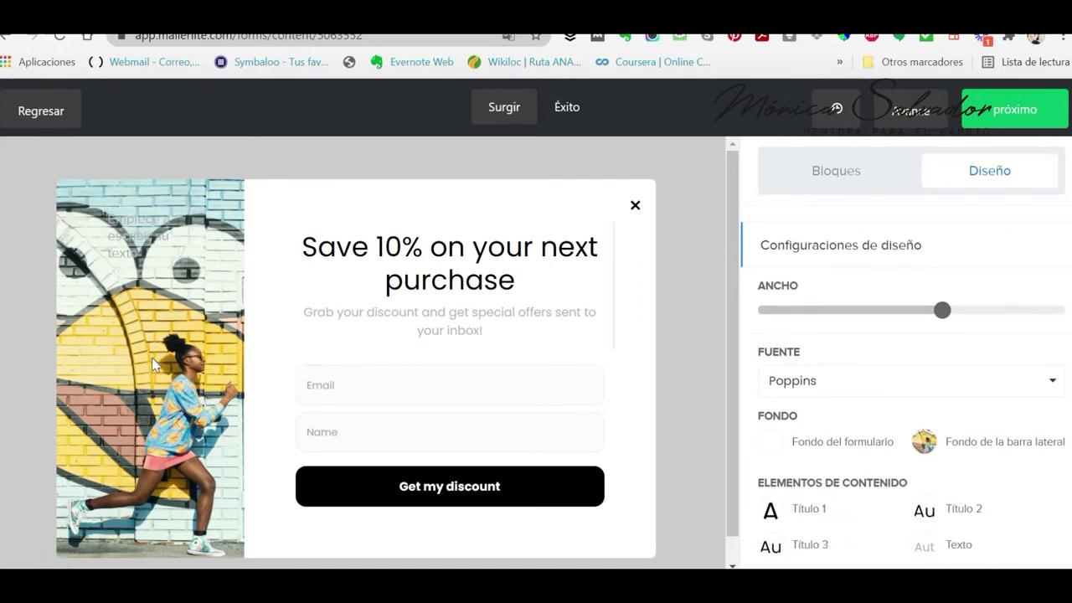
{"action": "mouse_move", "coordinate": [299, 292]}
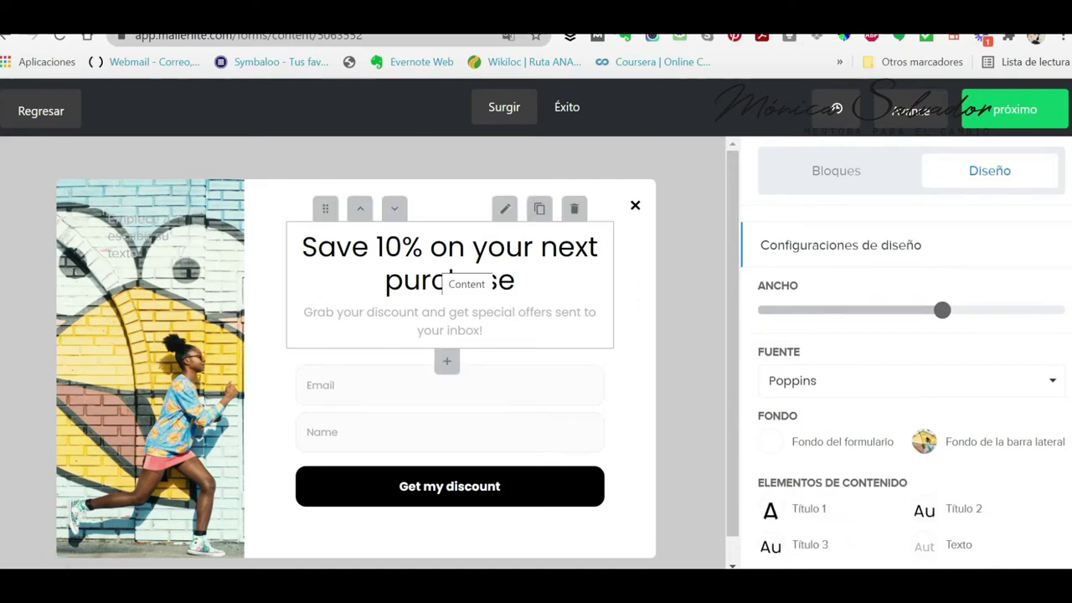
{"action": "scroll", "coordinate": [461, 281], "scroll_direction": "down", "scroll_amount": 1}
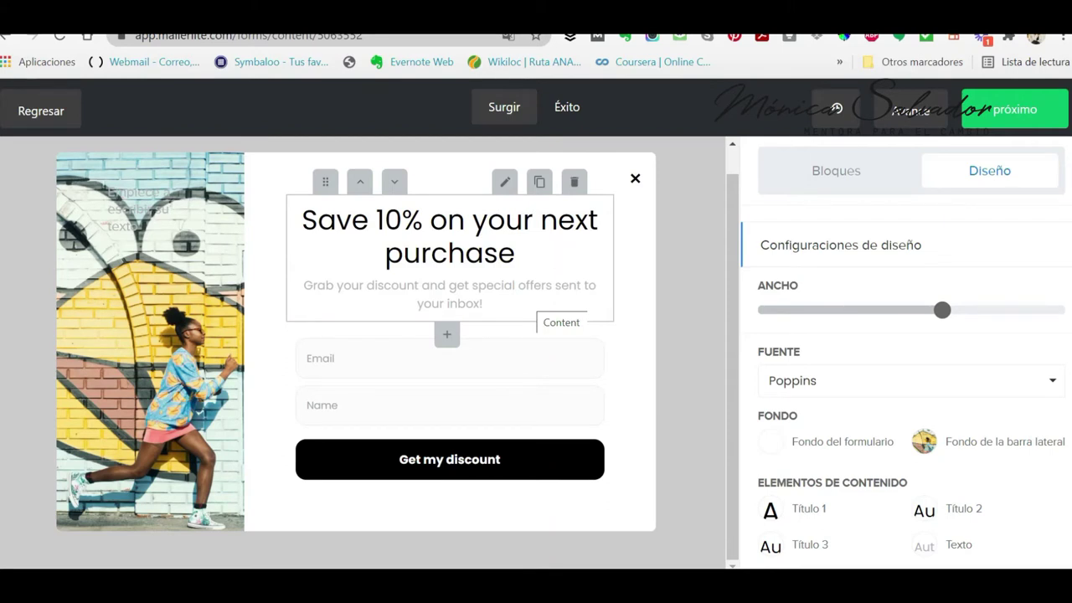
{"action": "left_click", "coordinate": [926, 148]}
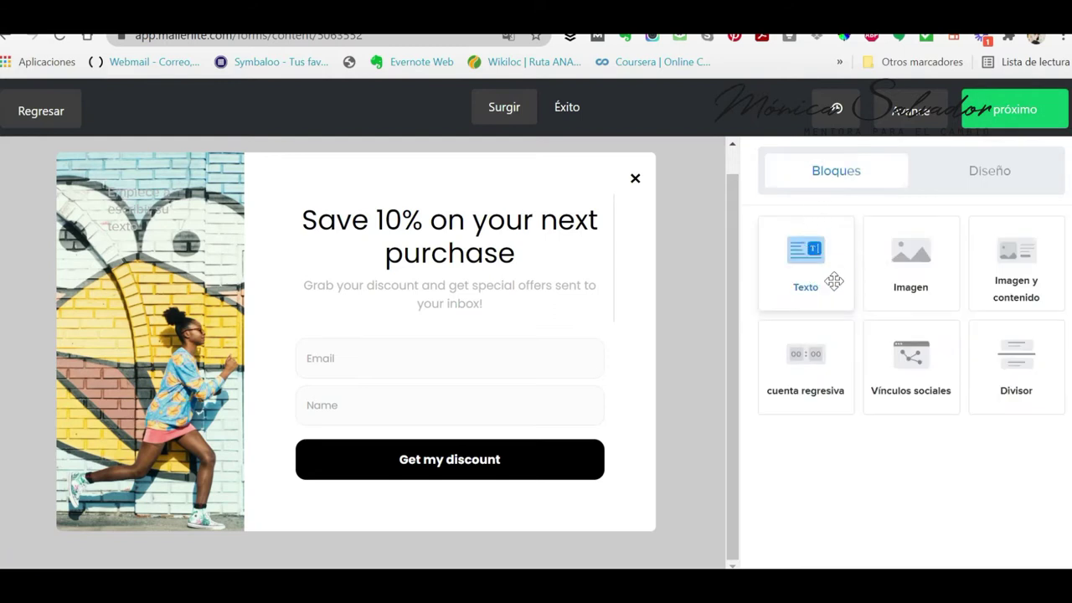
{"action": "left_click_drag", "start_coordinate": [792, 358], "coordinate": [421, 513]}
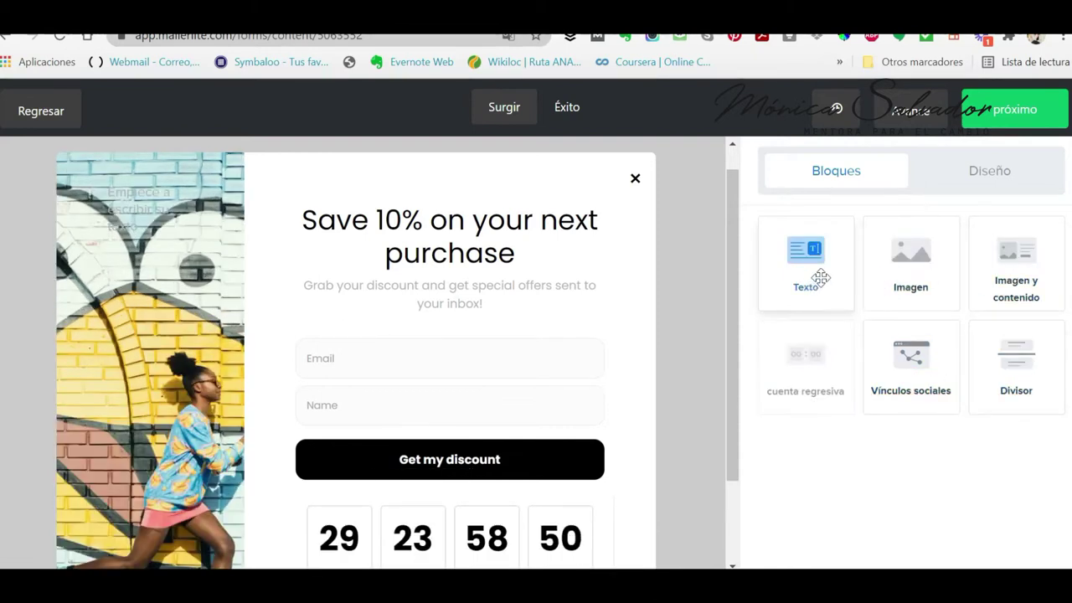
{"action": "scroll", "coordinate": [564, 469], "scroll_direction": "down", "scroll_amount": 1}
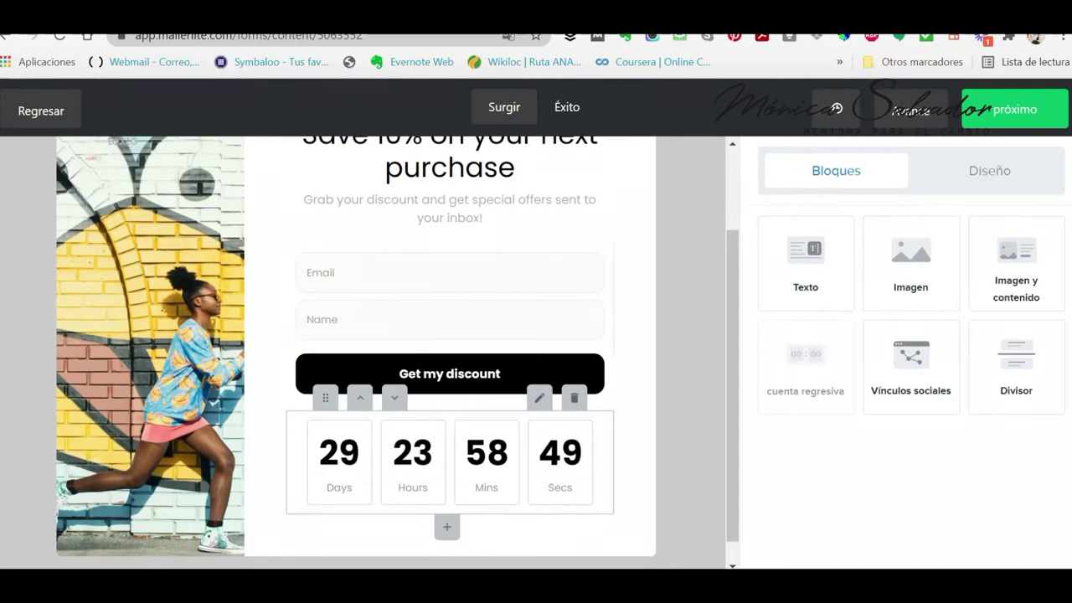
{"action": "left_click", "coordinate": [578, 399]}
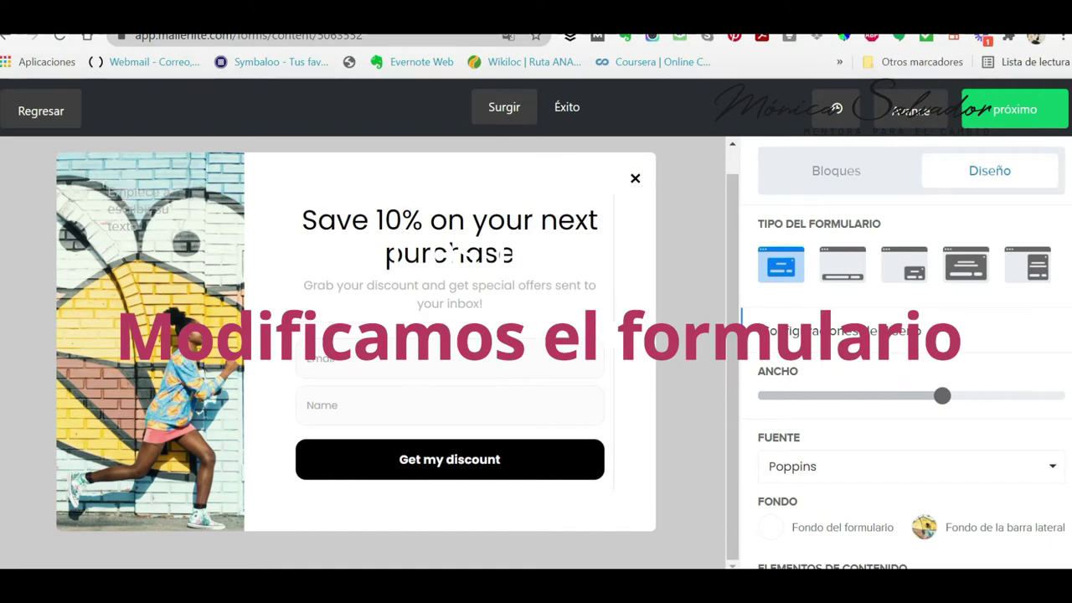
Set the Título 1 font colour of the heading text block to the recently used salmon pink and save the style.
{"action": "mouse_move", "coordinate": [490, 205]}
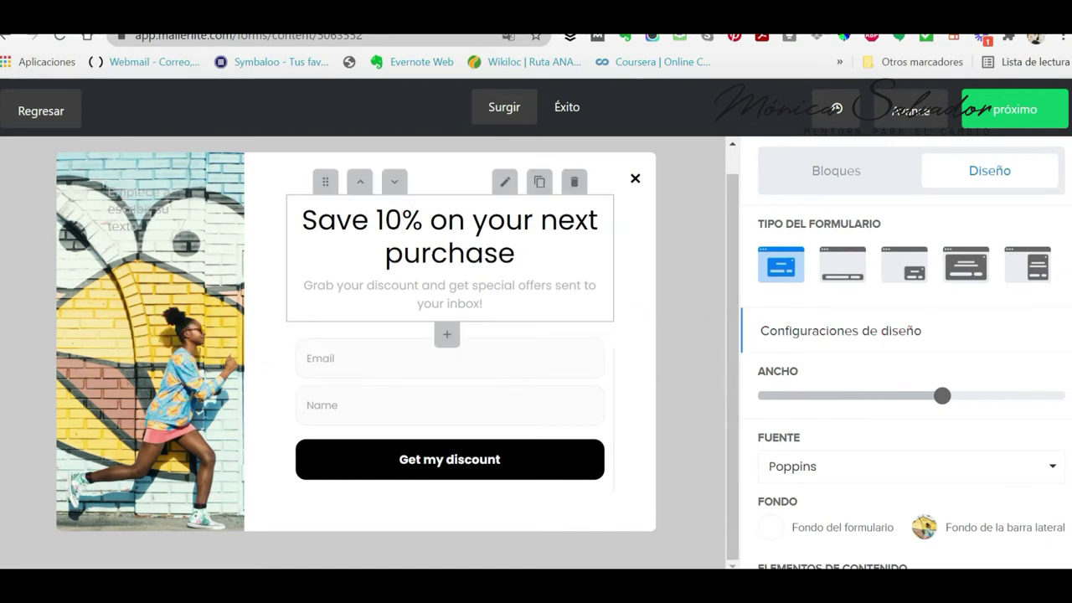
{"action": "left_click", "coordinate": [504, 184]}
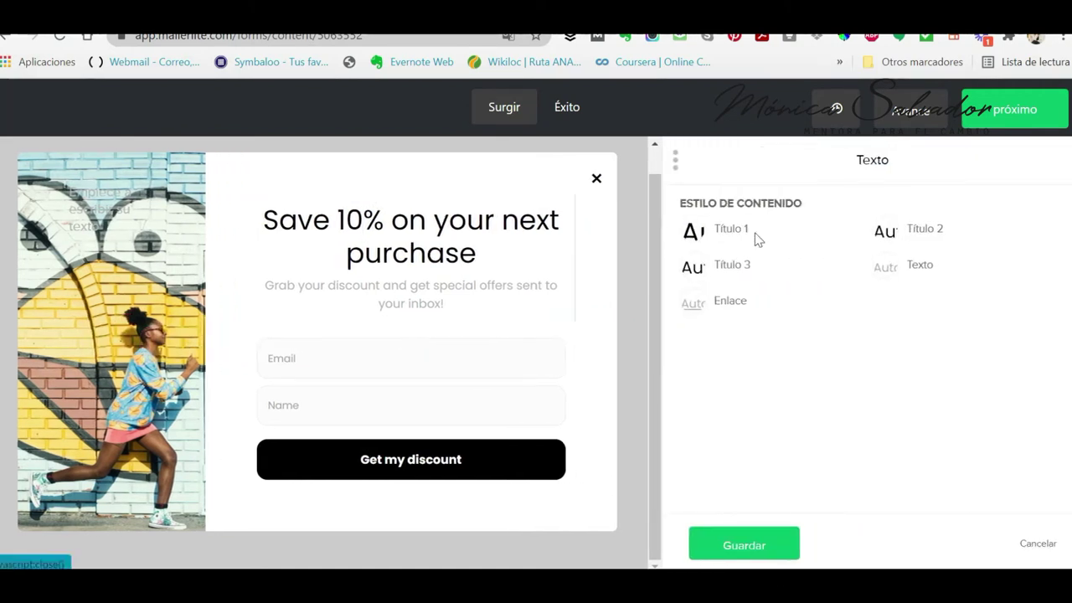
{"action": "left_click", "coordinate": [728, 238]}
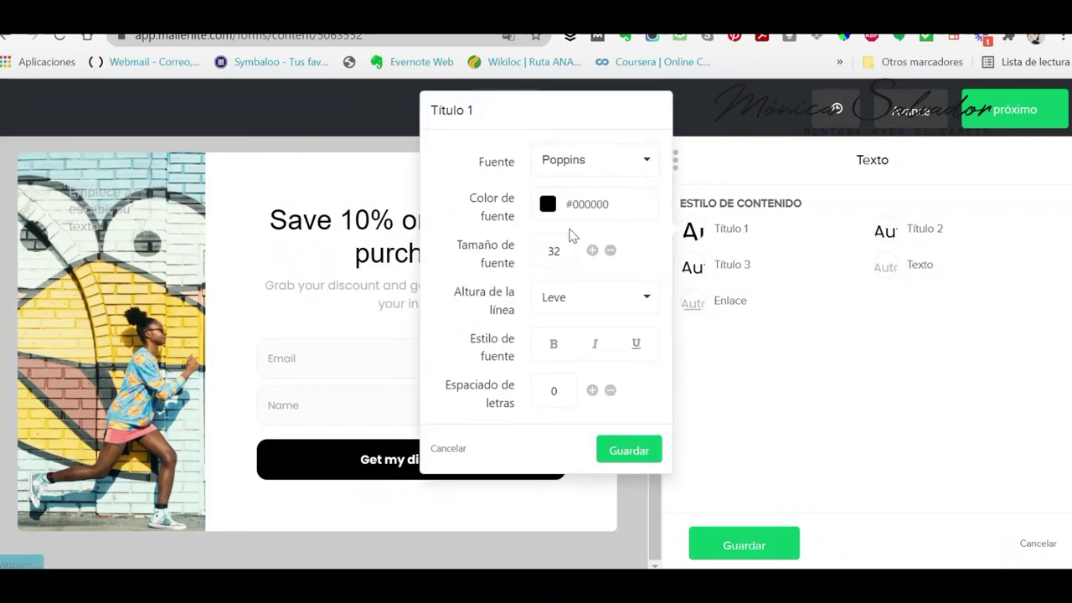
{"action": "left_click", "coordinate": [547, 207]}
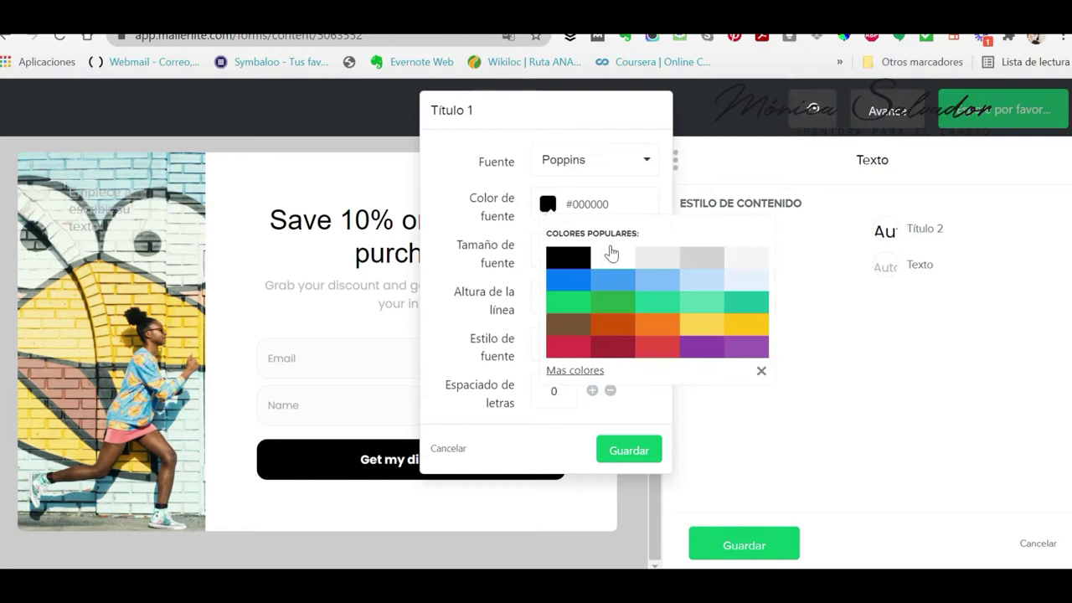
{"action": "left_click", "coordinate": [566, 374]}
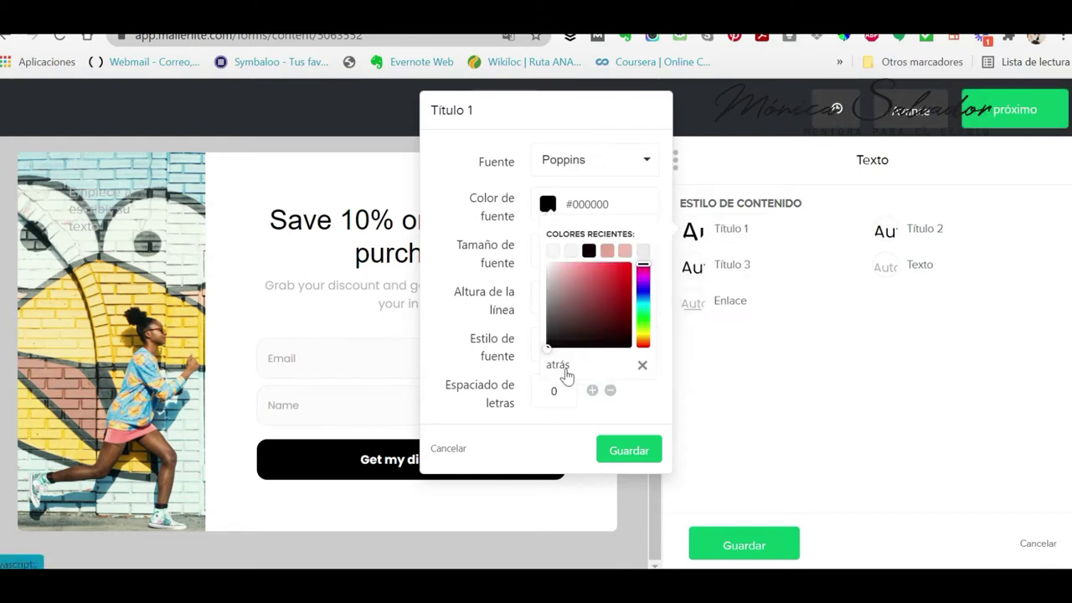
{"action": "left_click", "coordinate": [609, 251]}
{"action": "left_click", "coordinate": [629, 450]}
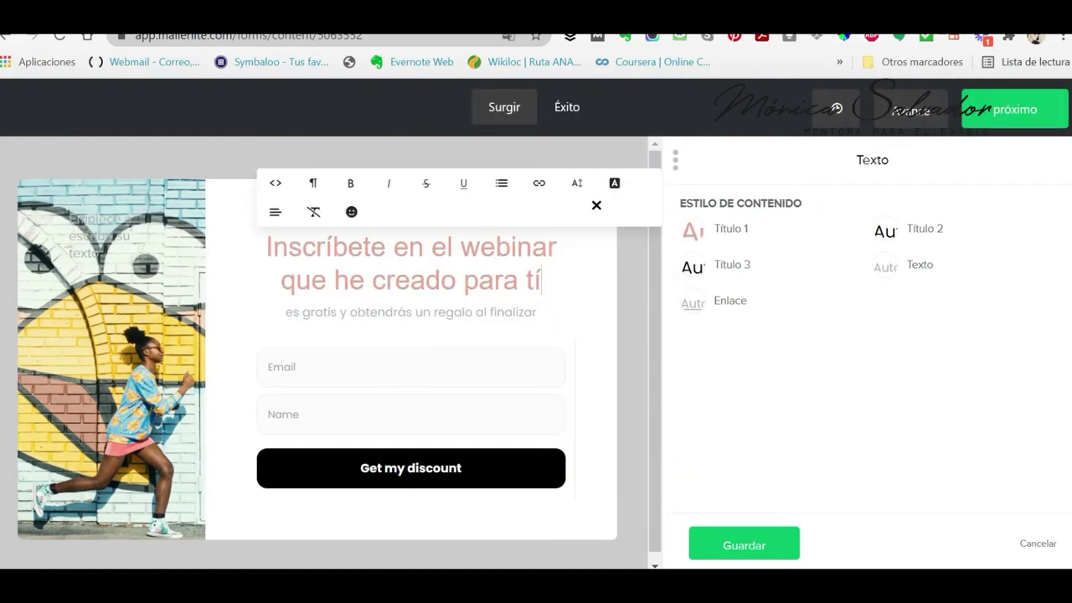
Set the form's button action to Redirigir a and its button text to "Quier ver el webinar".
{"action": "left_click", "coordinate": [807, 277]}
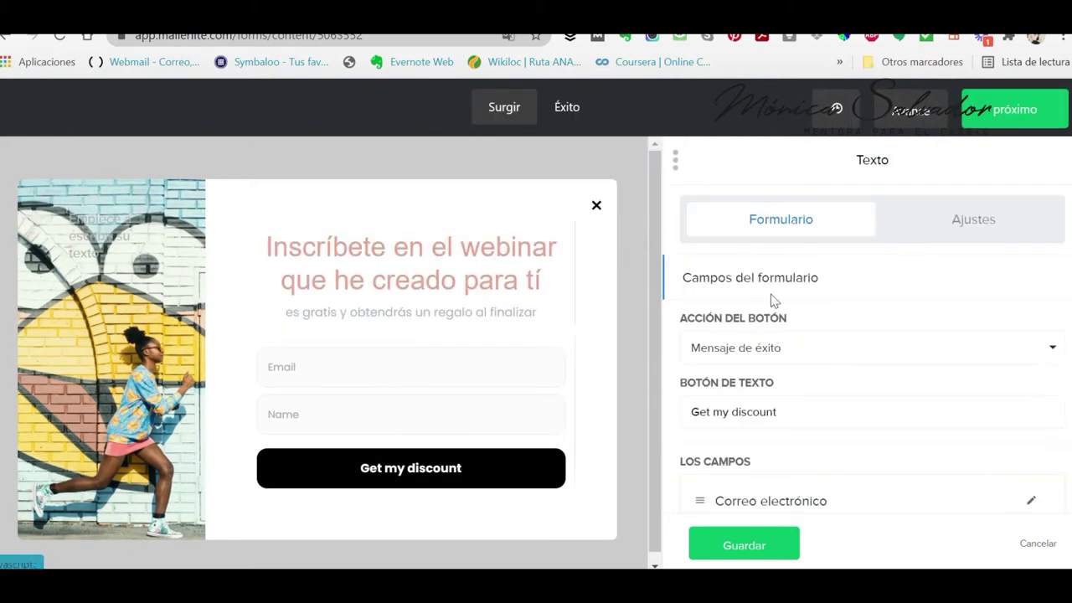
{"action": "left_click", "coordinate": [781, 353]}
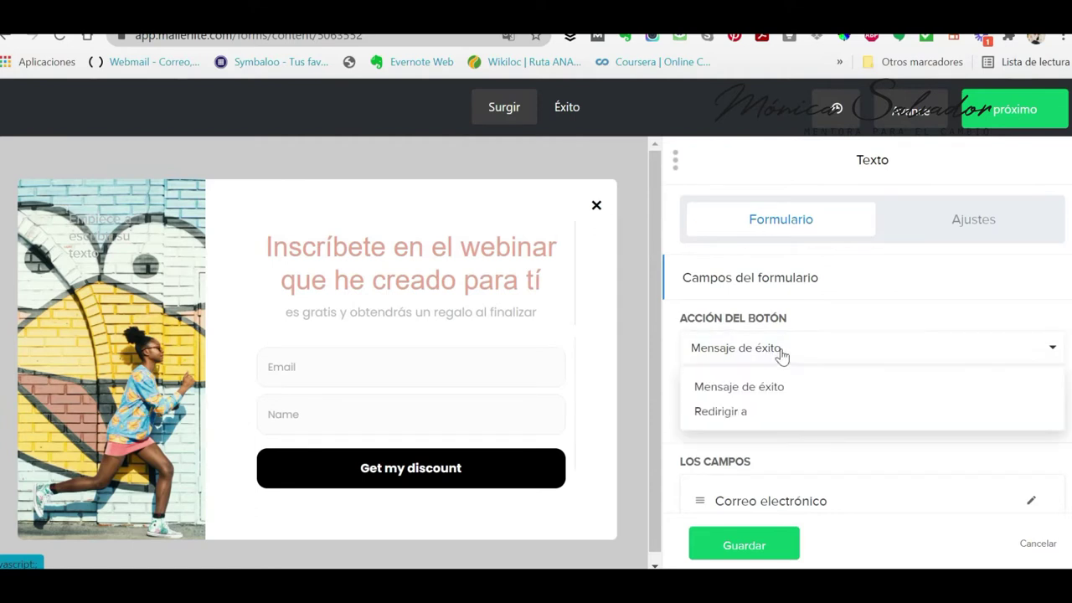
{"action": "left_click", "coordinate": [726, 413]}
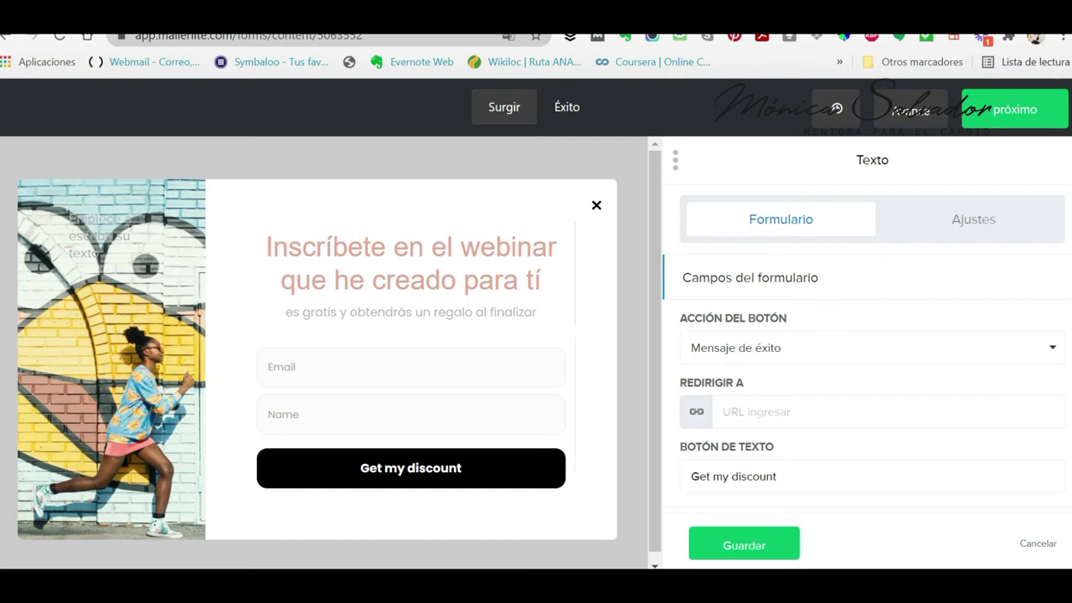
{"action": "triple_click", "coordinate": [895, 476]}
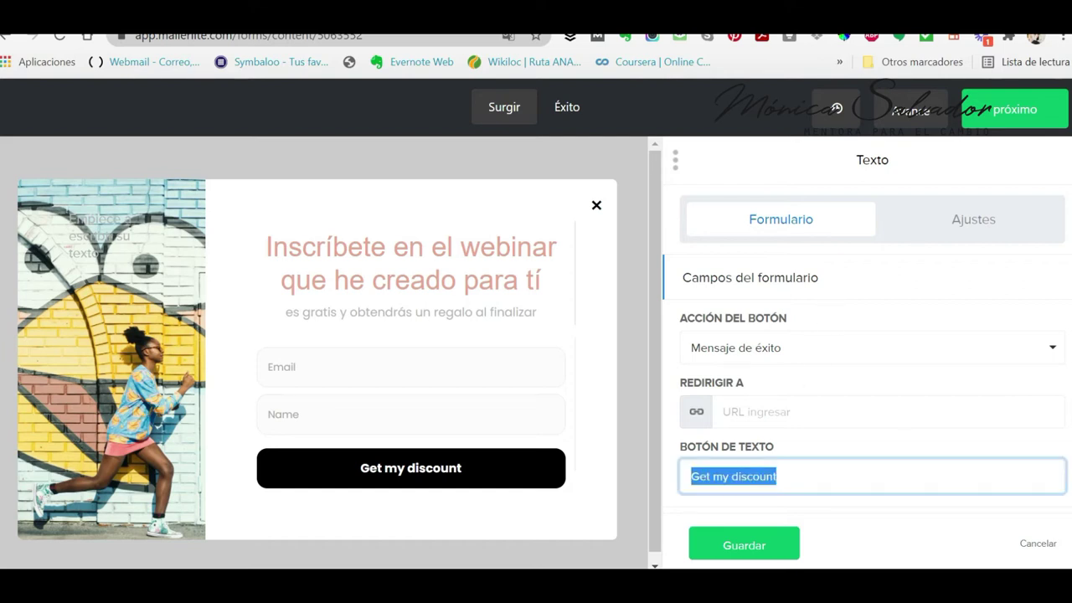
{"action": "type", "text": "Quier ver el webinar"}
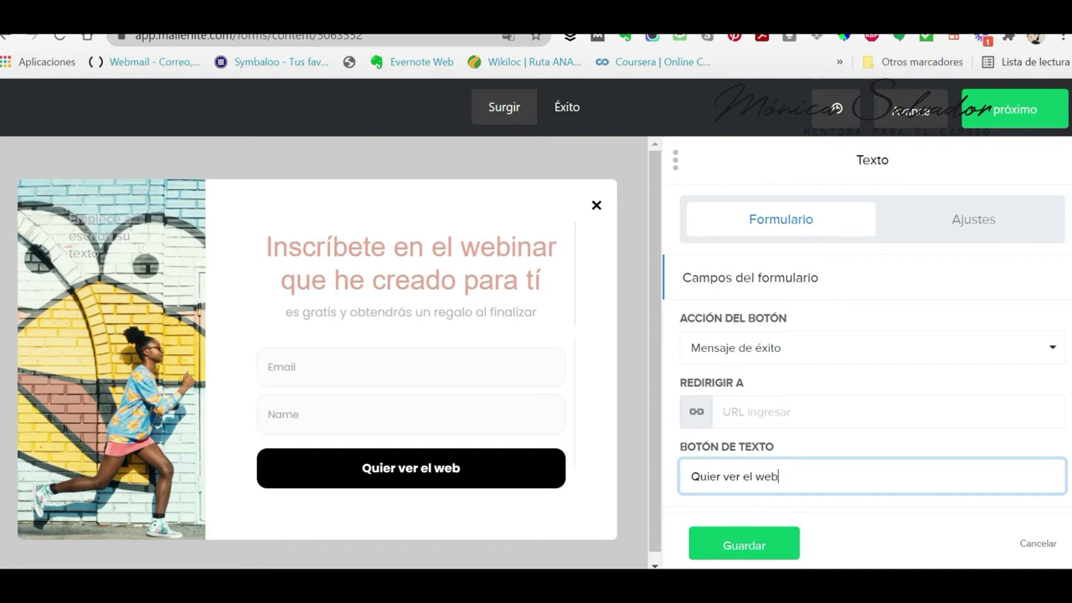
Change the label of the form's name field to "Nombre".
{"action": "scroll", "coordinate": [685, 300], "scroll_direction": "down", "scroll_amount": 3}
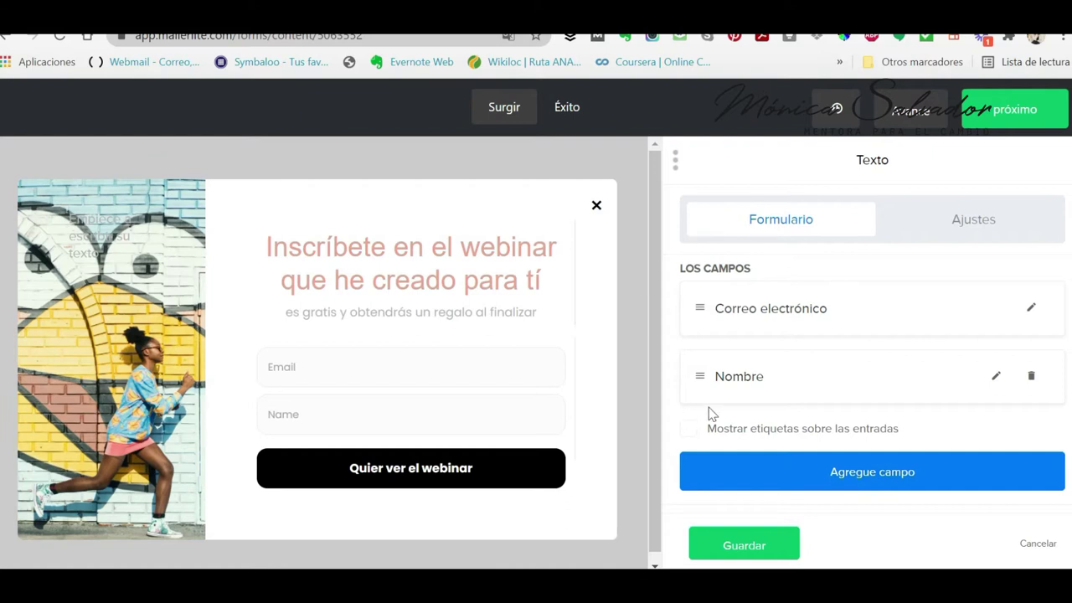
{"action": "left_click", "coordinate": [995, 376]}
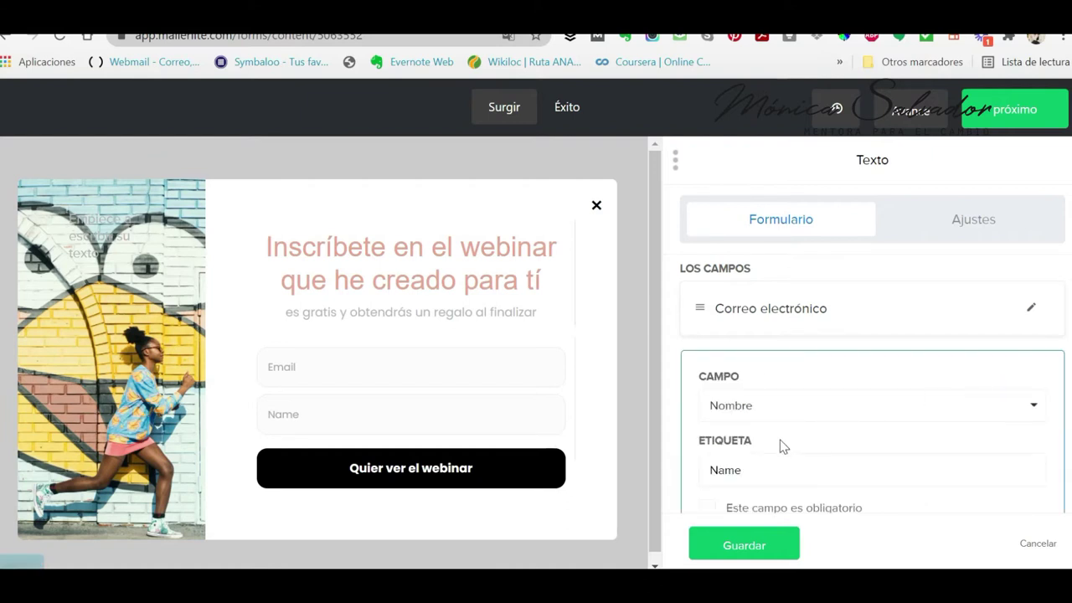
{"action": "left_click", "coordinate": [780, 467]}
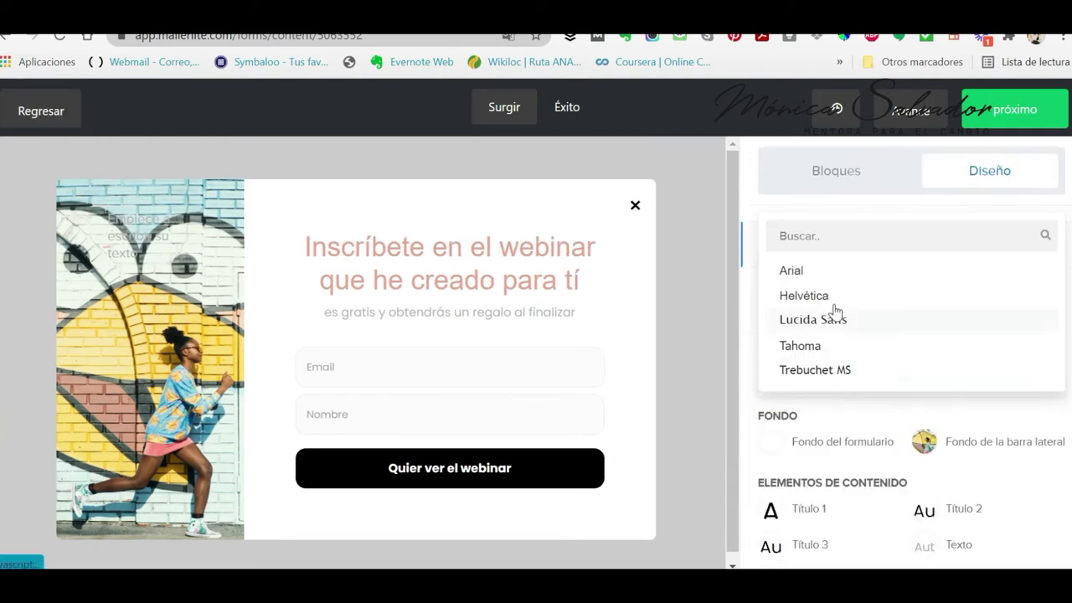
Set the form's font to Helvética and its button background to salmon pink, and save the button style.
{"action": "key", "text": "Escape"}
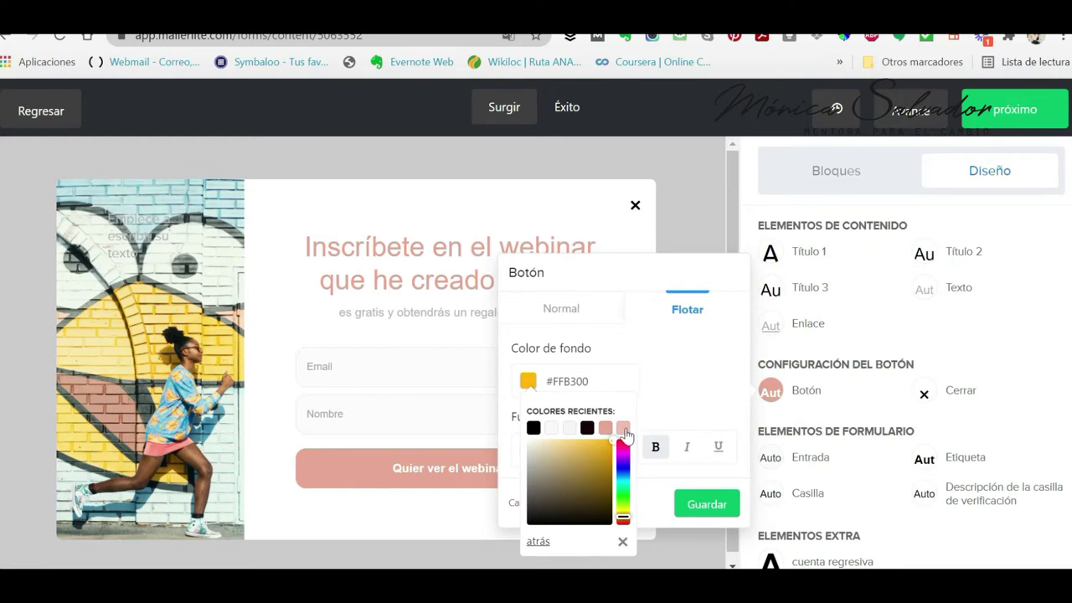
{"action": "left_click", "coordinate": [706, 503]}
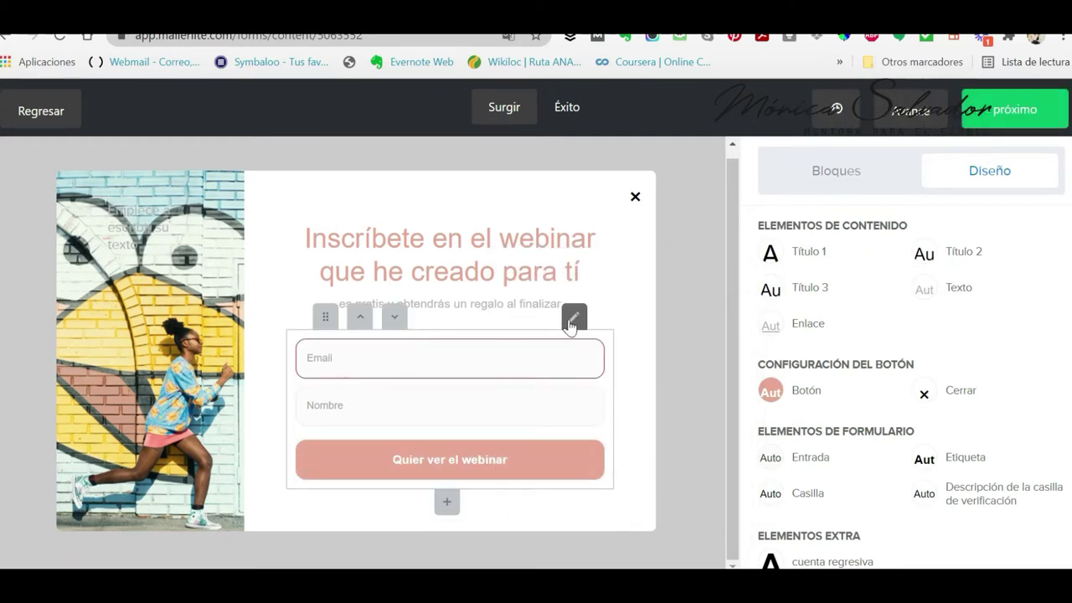
Try adding an Apellido field to the form block, delete it and save the block.
{"action": "left_click", "coordinate": [575, 316]}
{"action": "left_click", "coordinate": [815, 419]}
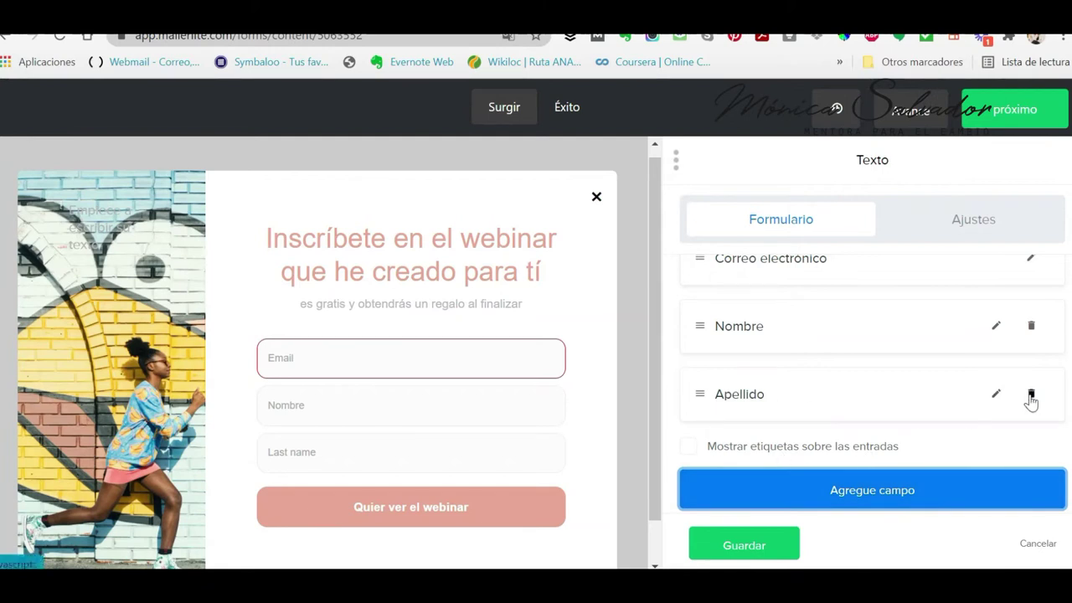
{"action": "left_click", "coordinate": [1030, 394]}
{"action": "left_click", "coordinate": [743, 545]}
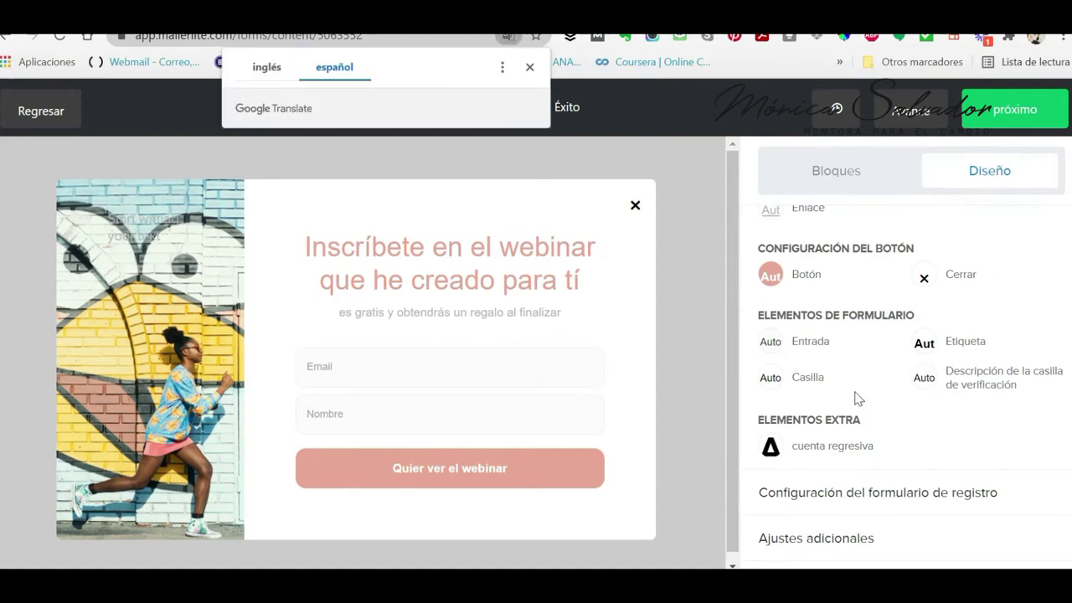
Try the Política de privacidad option in the signup form settings, selecting "Política de privacidad" in its statement and cancelling the edit.
{"action": "left_click", "coordinate": [530, 68]}
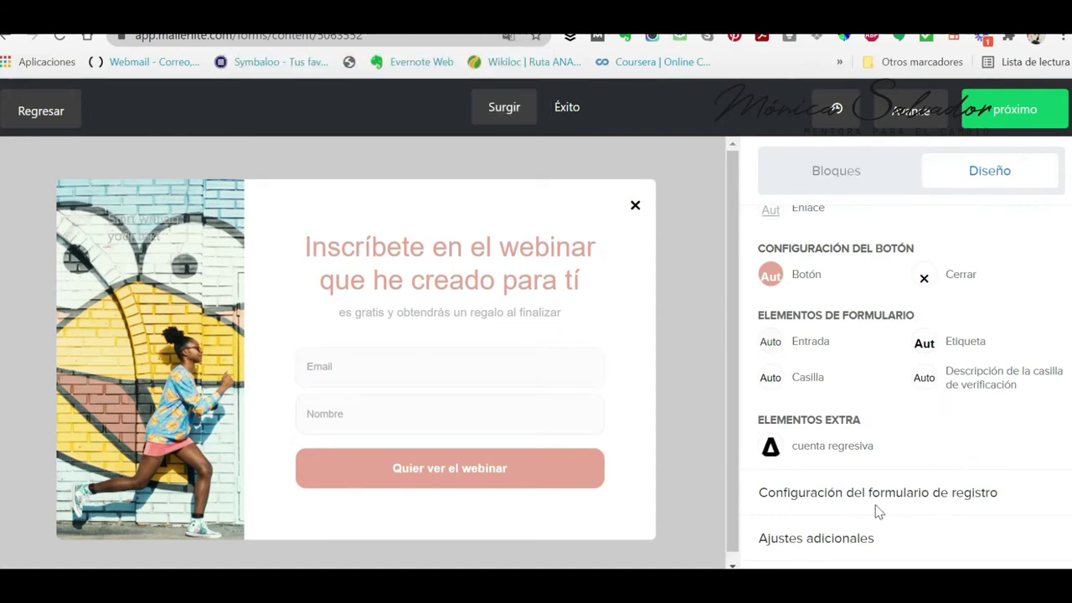
{"action": "left_click", "coordinate": [955, 501]}
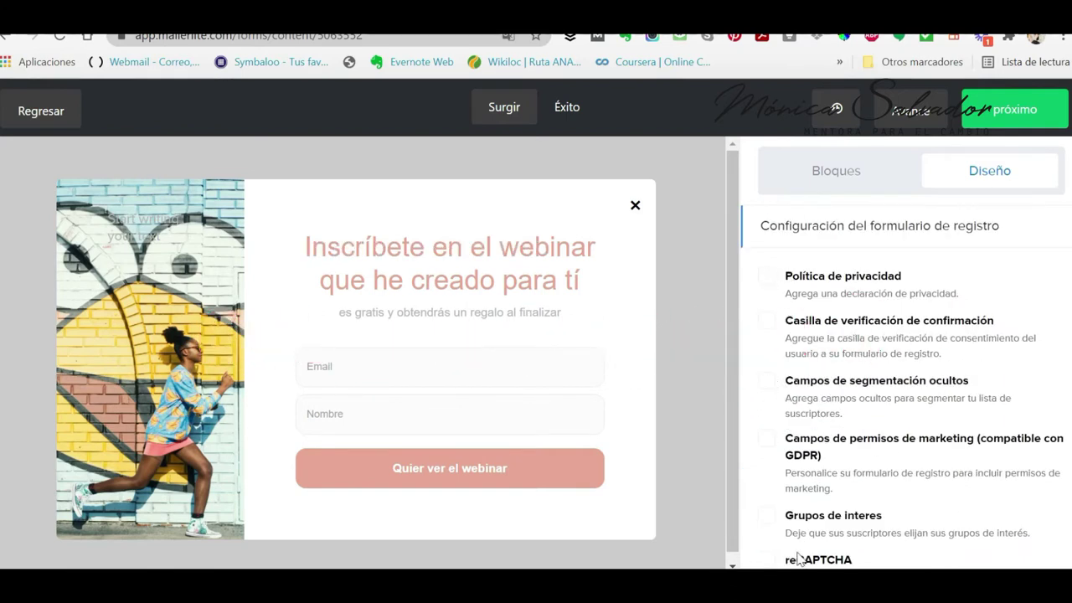
{"action": "left_click", "coordinate": [767, 276]}
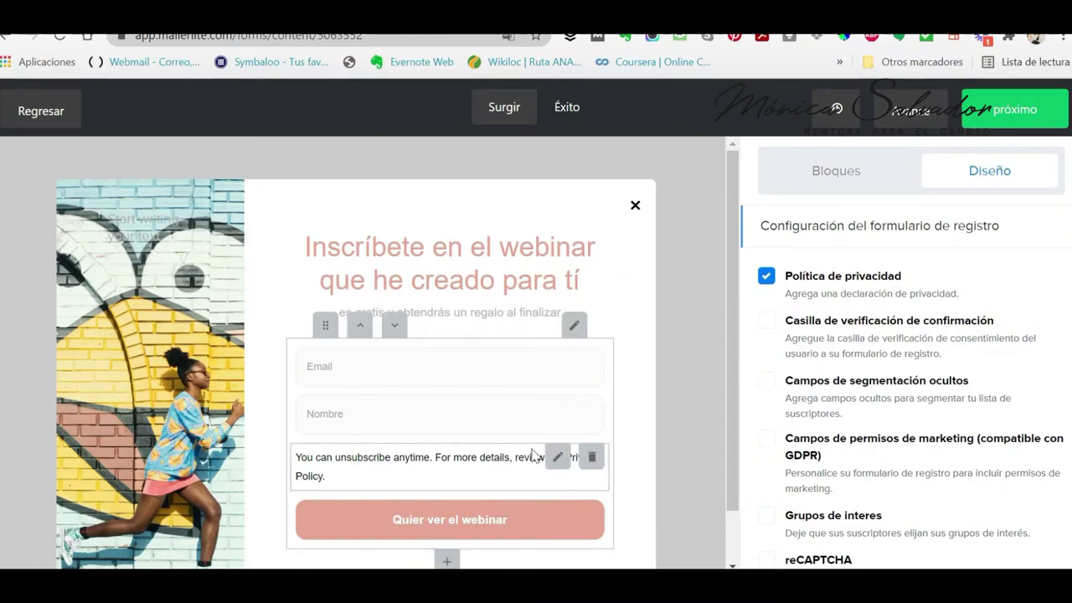
{"action": "left_click", "coordinate": [556, 458]}
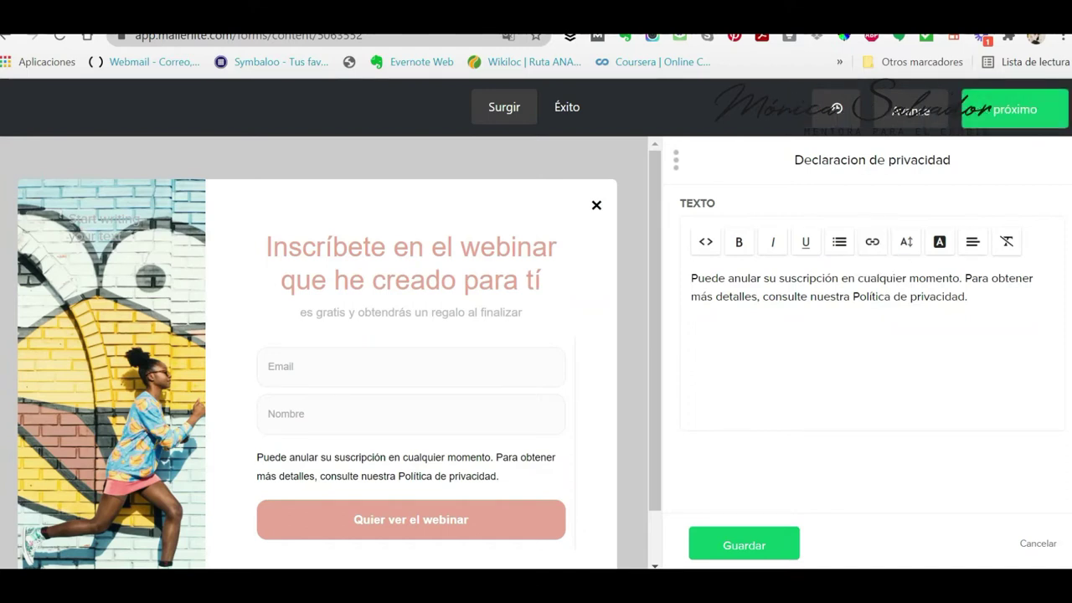
{"action": "left_click_drag", "start_coordinate": [853, 296], "coordinate": [968, 296]}
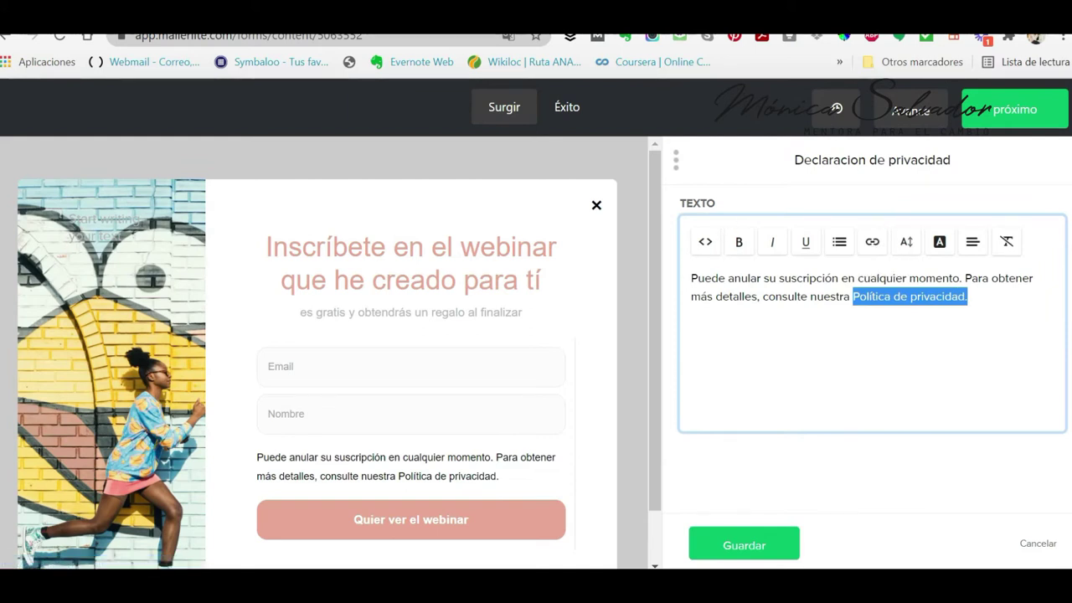
{"action": "left_click", "coordinate": [1035, 546]}
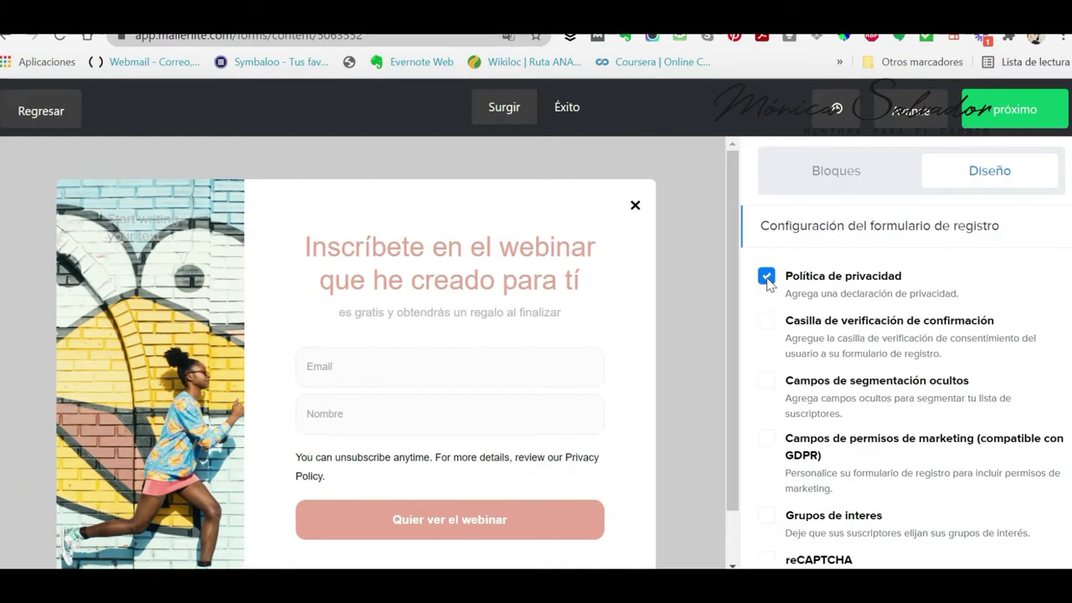
Enable Casilla de verificación de confirmación and set its text to "Confirmo que quiero recibir noticias e información de" followed by the website's domain.
{"action": "left_click", "coordinate": [767, 322]}
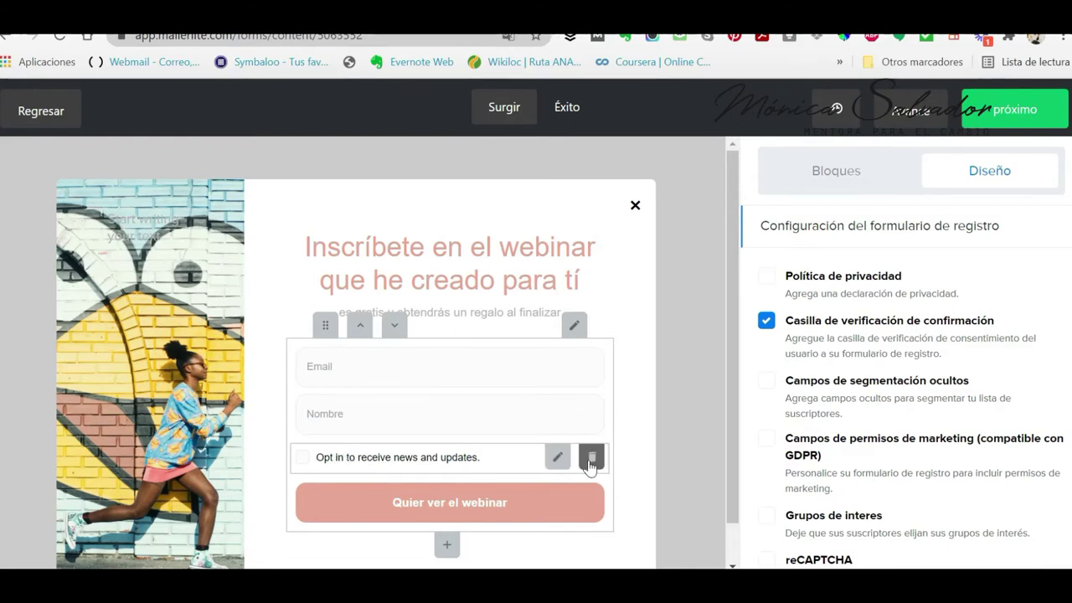
{"action": "left_click", "coordinate": [557, 462]}
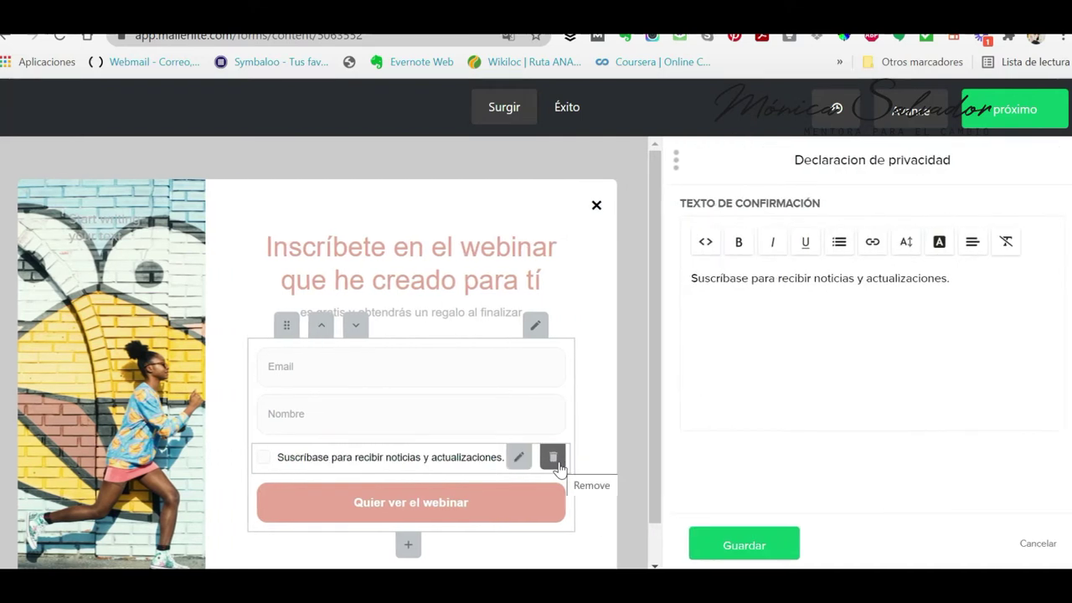
{"action": "left_click_drag", "start_coordinate": [691, 278], "coordinate": [949, 278]}
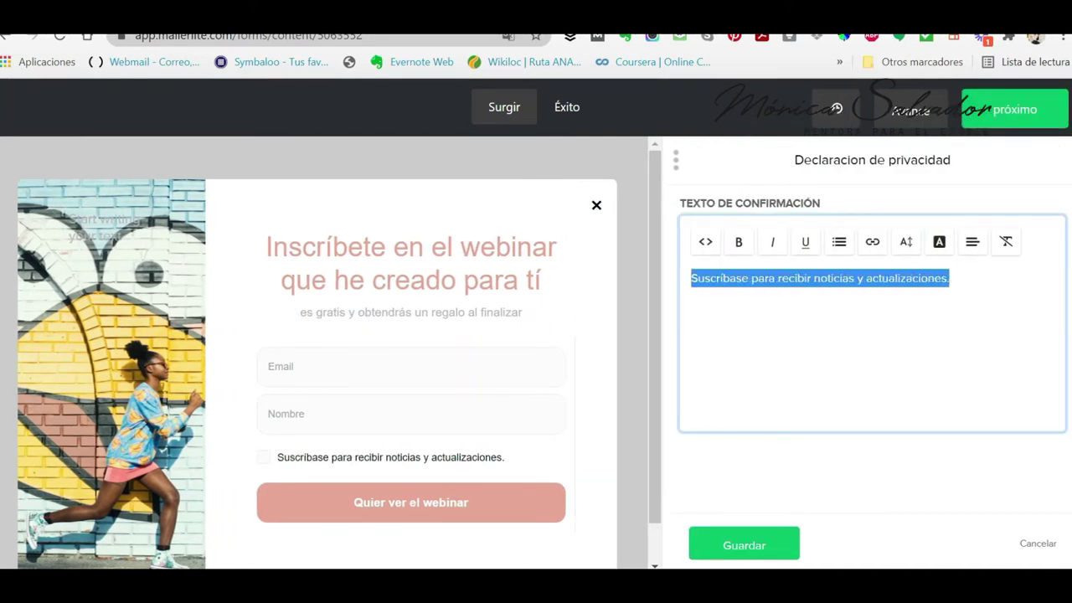
{"action": "type", "text": "Confirmo que quiero recibir noticias e información de monicasalvador.com"}
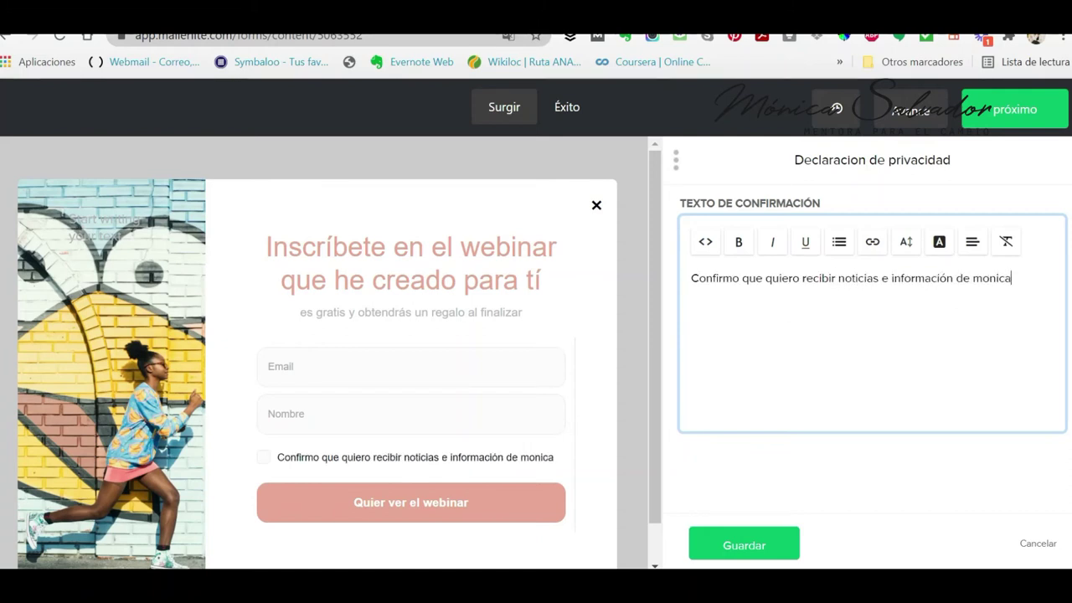
{"action": "left_click", "coordinate": [306, 462]}
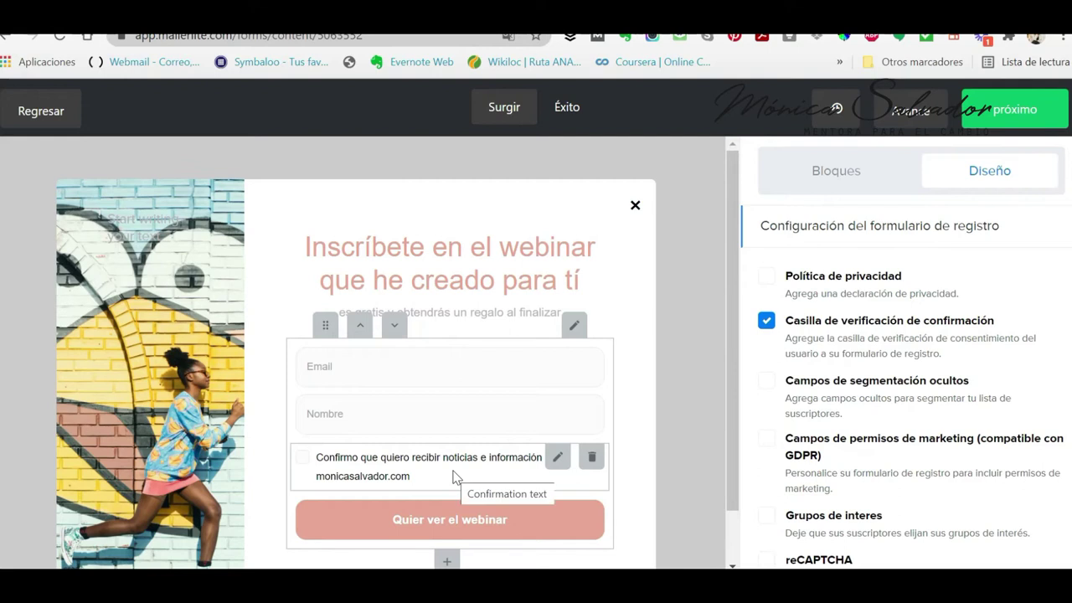
Try the Campos de segmentación ocultos and Campos de permisos de marketing options, review the marketing permissions text, and switch both off.
{"action": "left_click", "coordinate": [767, 382]}
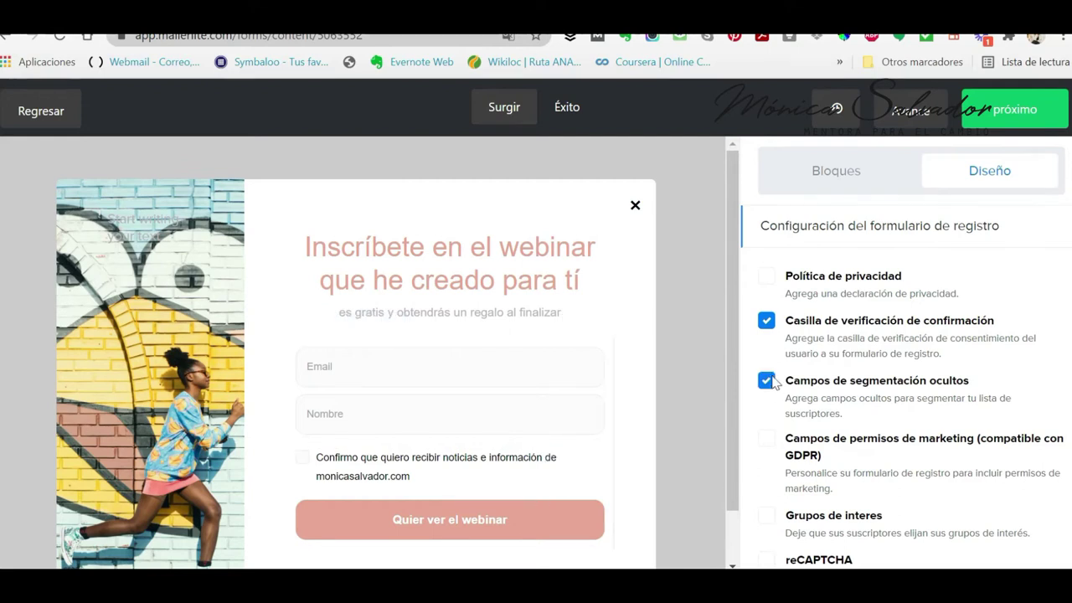
{"action": "left_click", "coordinate": [766, 321]}
{"action": "left_click", "coordinate": [766, 438]}
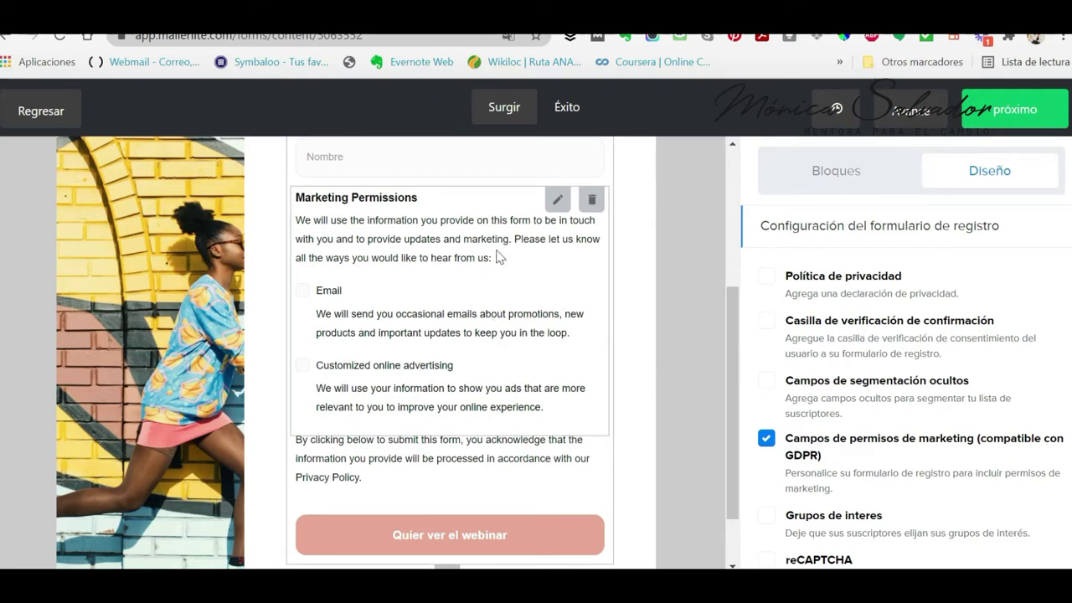
{"action": "left_click", "coordinate": [557, 200]}
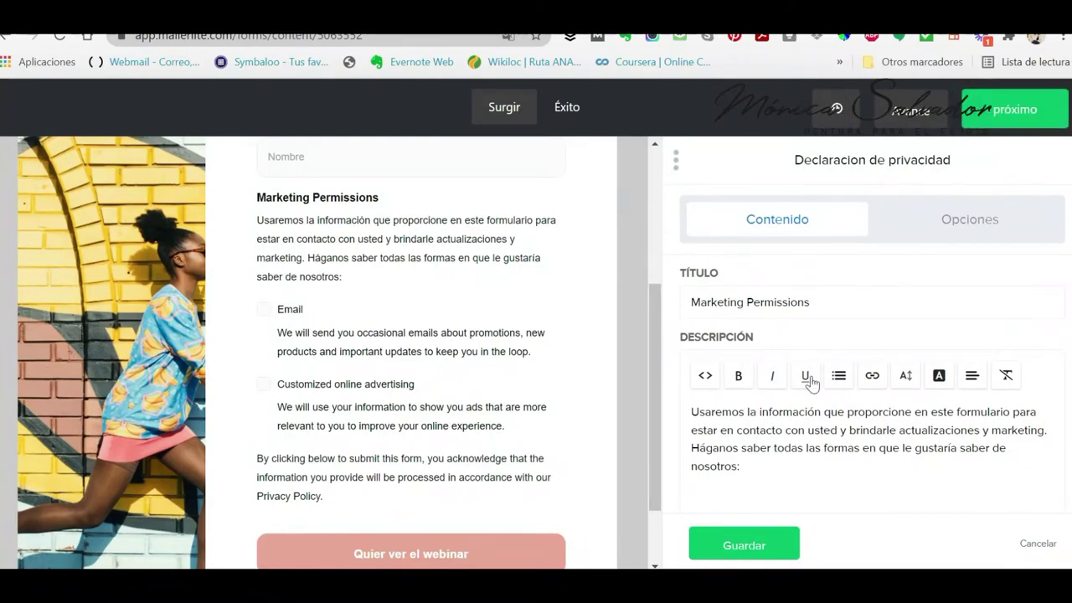
{"action": "scroll", "coordinate": [810, 381], "scroll_direction": "down", "scroll_amount": 1}
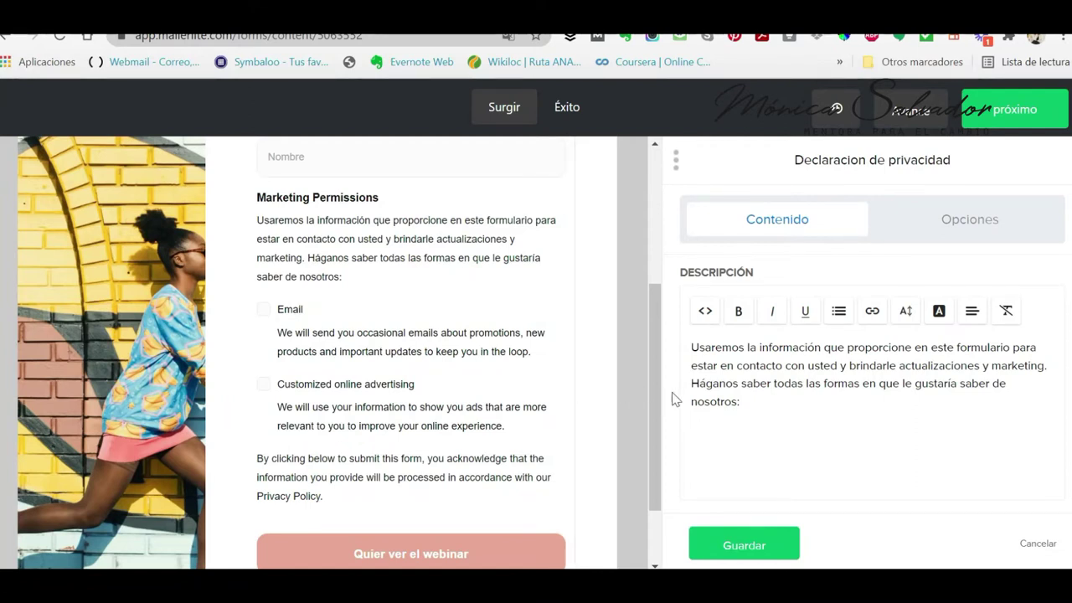
{"action": "mouse_move", "coordinate": [261, 374]}
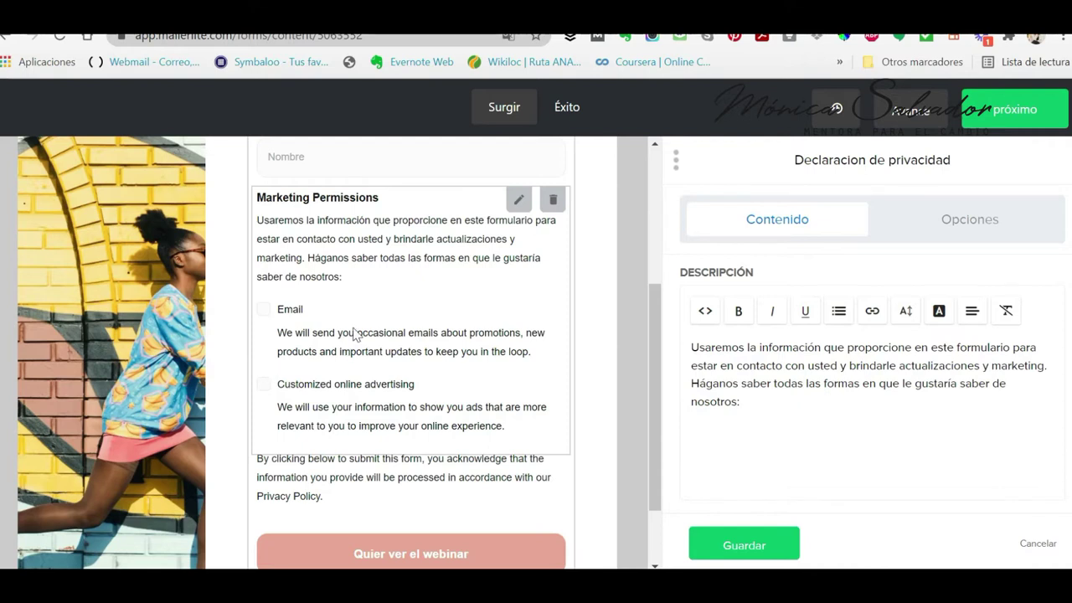
{"action": "left_click", "coordinate": [467, 447]}
{"action": "scroll", "coordinate": [467, 446], "scroll_direction": "up", "scroll_amount": 3}
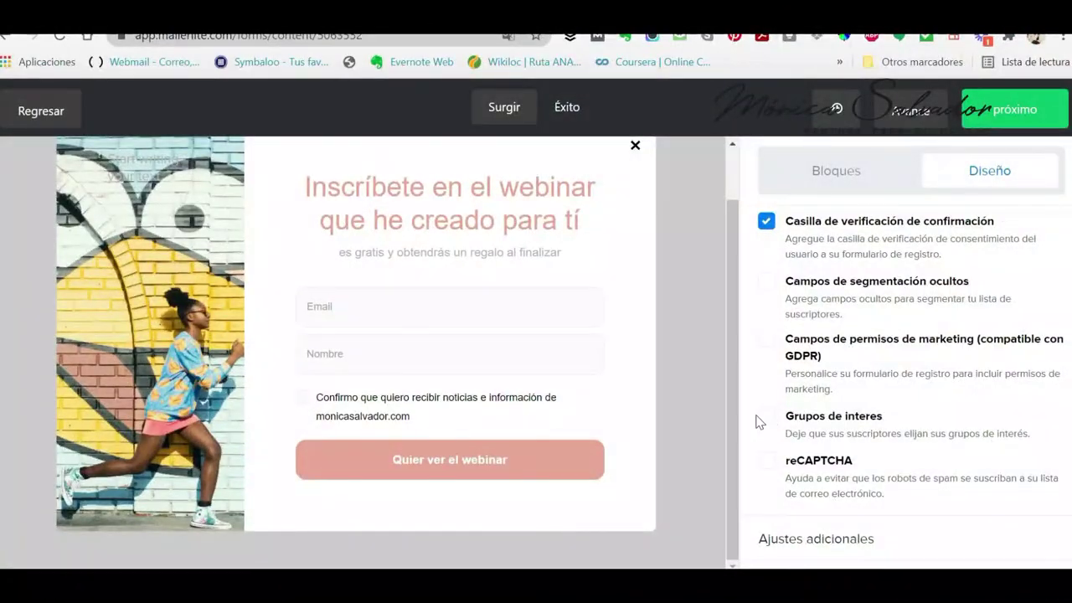
Enable Grupos de interes and reCAPTCHA in the signup form settings.
{"action": "left_click", "coordinate": [767, 417]}
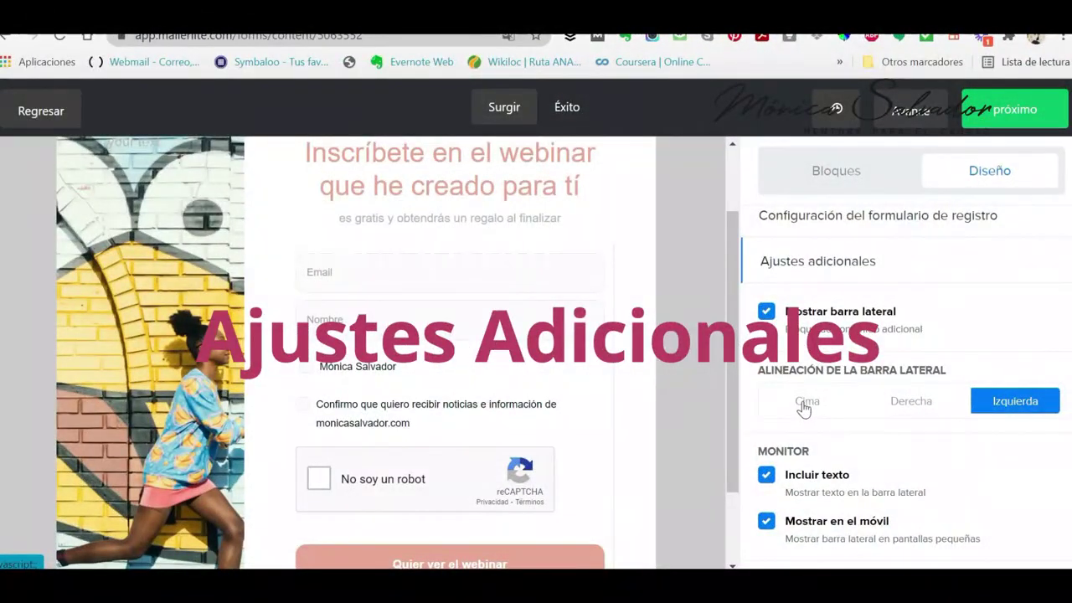
Try the Cima and Izquierda sidebar alignments in the additional settings, and set the alignment to Derecha.
{"action": "left_click", "coordinate": [804, 406]}
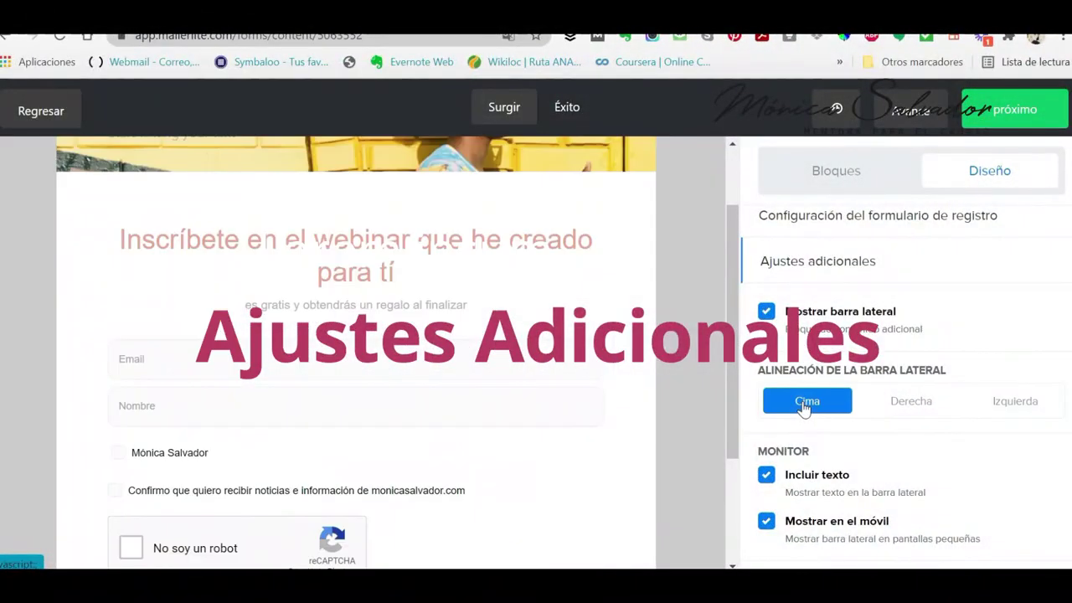
{"action": "left_click", "coordinate": [897, 404]}
{"action": "left_click", "coordinate": [1033, 405]}
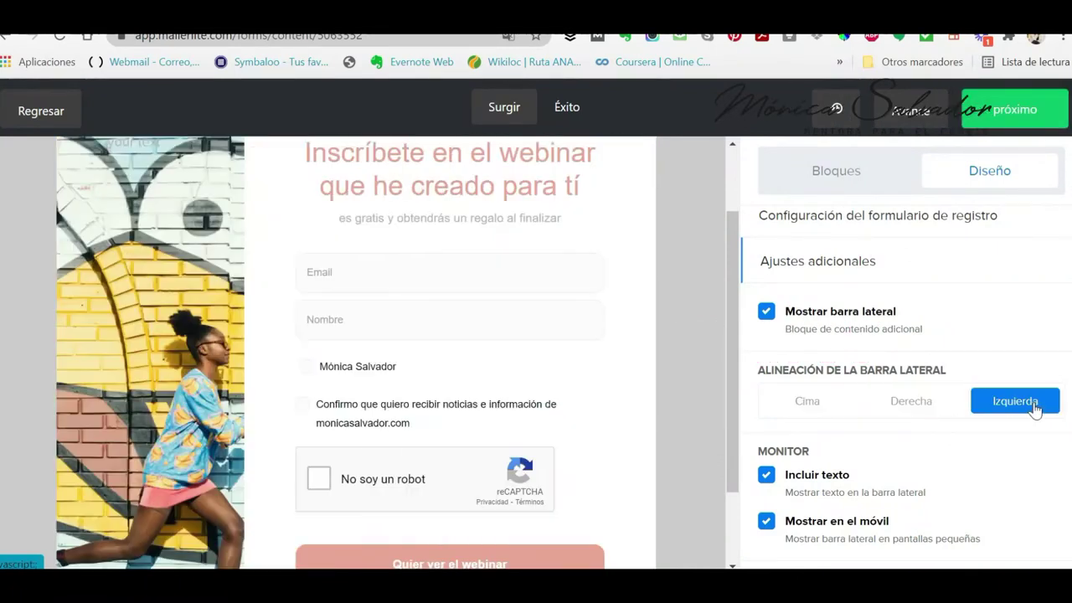
{"action": "left_click", "coordinate": [817, 402]}
{"action": "left_click", "coordinate": [913, 410]}
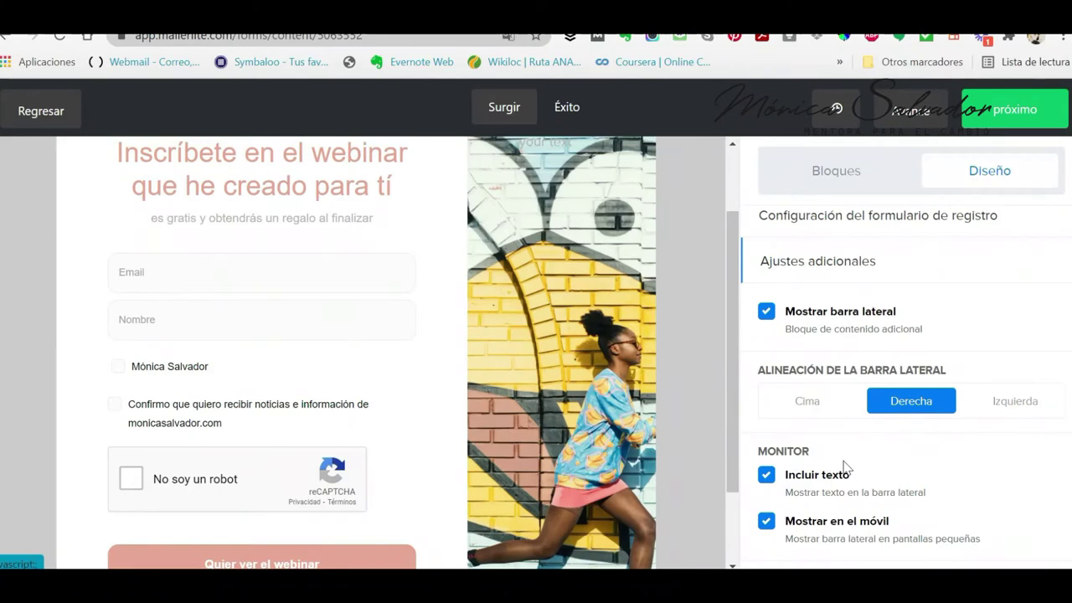
Turn off Incluir texto for the sidebar, and toggle Mostrar en el móvil off and on again.
{"action": "left_click", "coordinate": [766, 475]}
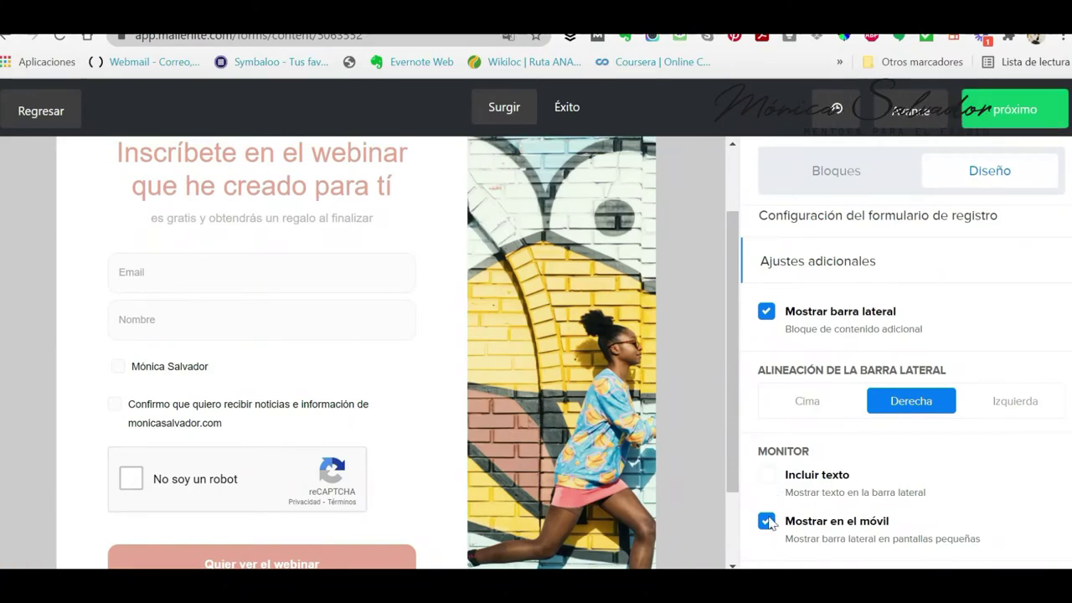
{"action": "left_click", "coordinate": [766, 521]}
{"action": "left_click", "coordinate": [766, 521]}
Replace the sidebar's background photo with the downloaded telon-fondo-vertic….jpg image and check how it looks on the form.
{"action": "left_click", "coordinate": [560, 390]}
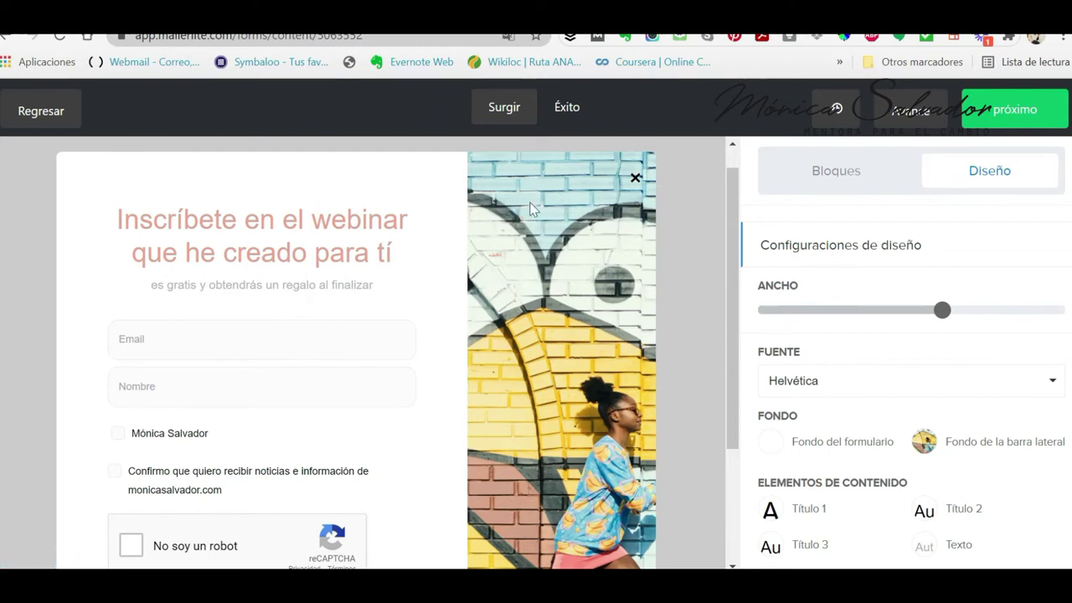
{"action": "left_click", "coordinate": [924, 444]}
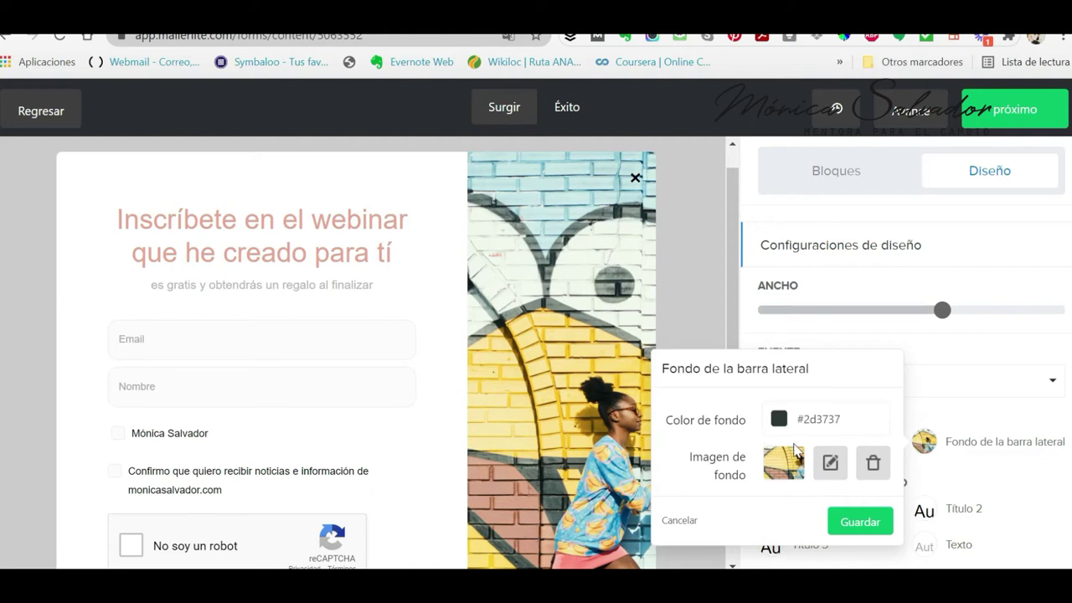
{"action": "left_click", "coordinate": [877, 465]}
{"action": "left_click", "coordinate": [787, 466]}
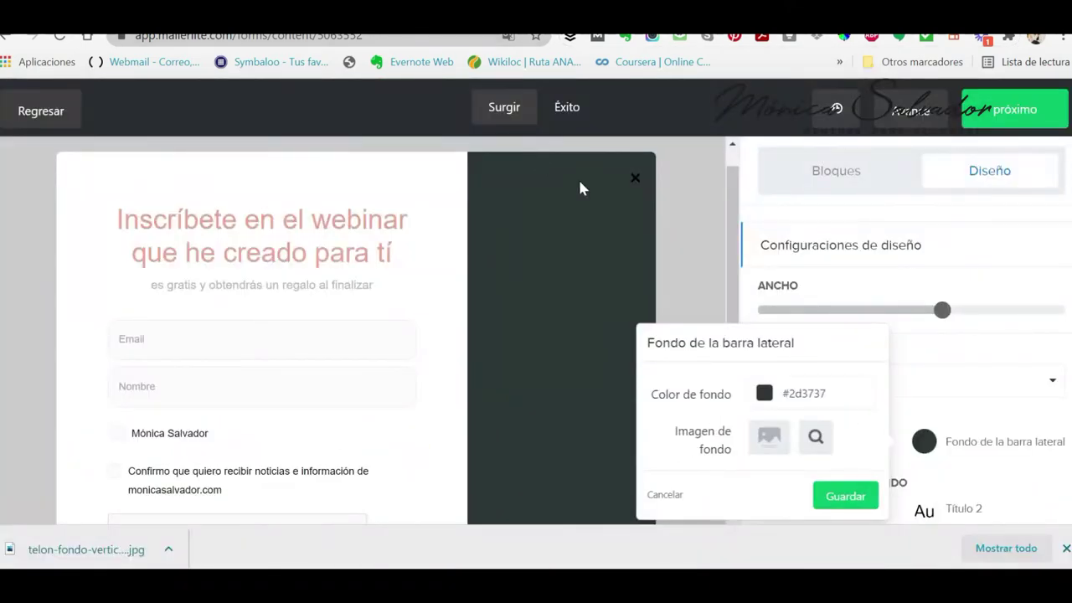
{"action": "left_click", "coordinate": [762, 437]}
{"action": "left_click", "coordinate": [34, 464]}
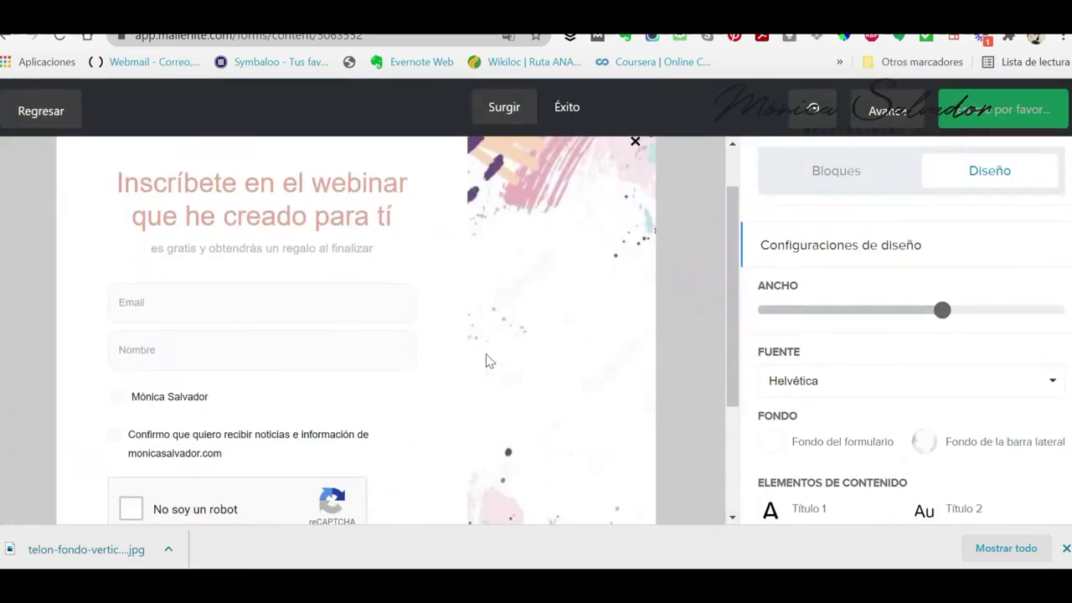
{"action": "scroll", "coordinate": [488, 361], "scroll_direction": "down", "scroll_amount": 3}
{"action": "scroll", "coordinate": [489, 355], "scroll_direction": "up", "scroll_amount": 1}
{"action": "scroll", "coordinate": [489, 355], "scroll_direction": "up", "scroll_amount": 1}
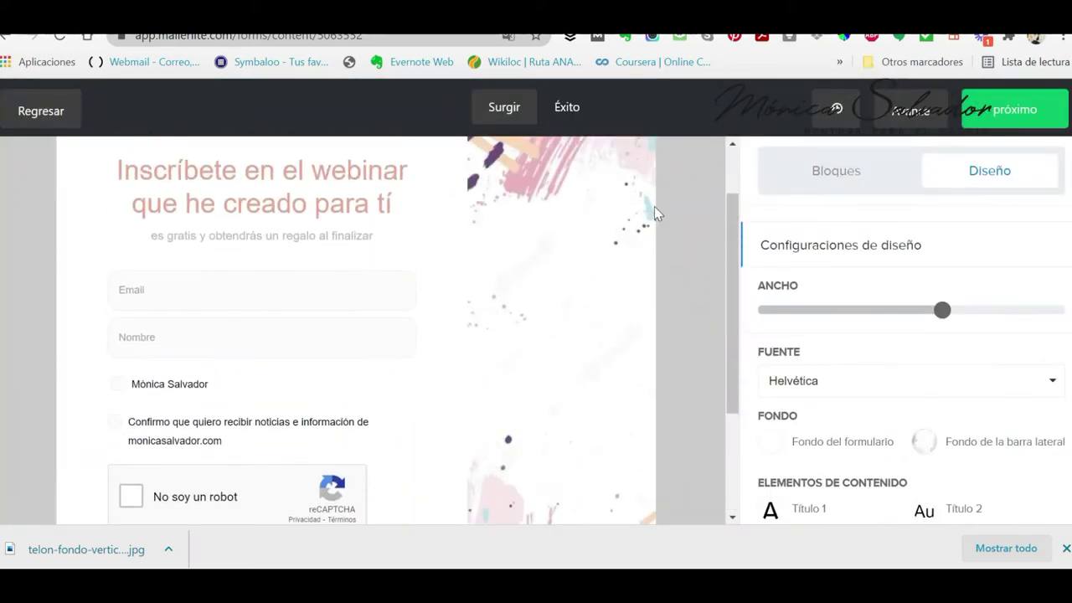
{"action": "scroll", "coordinate": [578, 338], "scroll_direction": "up", "scroll_amount": 1}
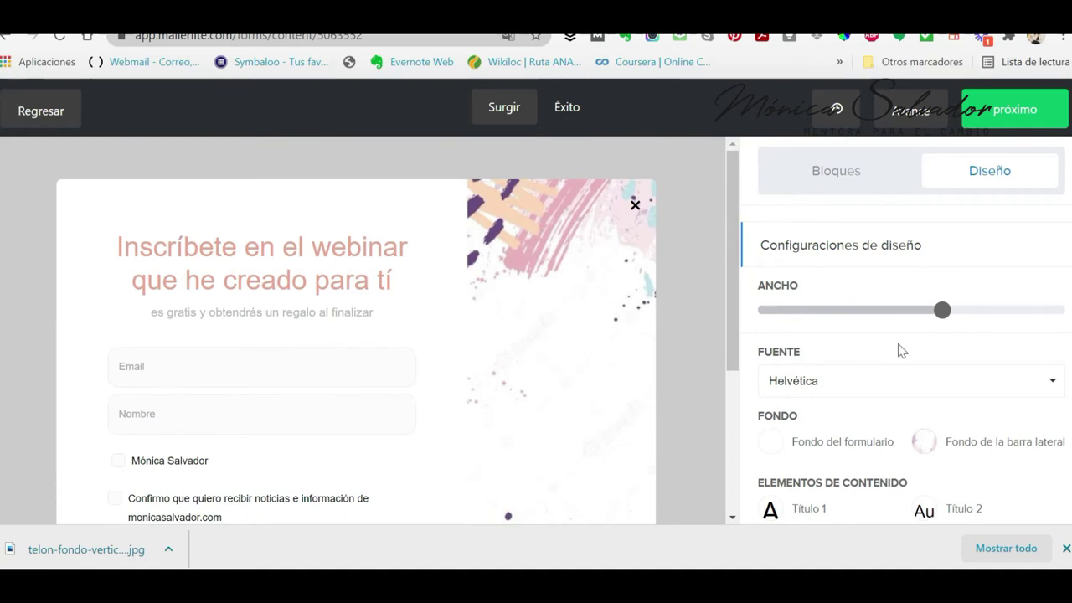
Set the form's background colour to a pale greyish pink, starting from the recent pink #f0bbb0.
{"action": "scroll", "coordinate": [896, 352], "scroll_direction": "down", "scroll_amount": 5}
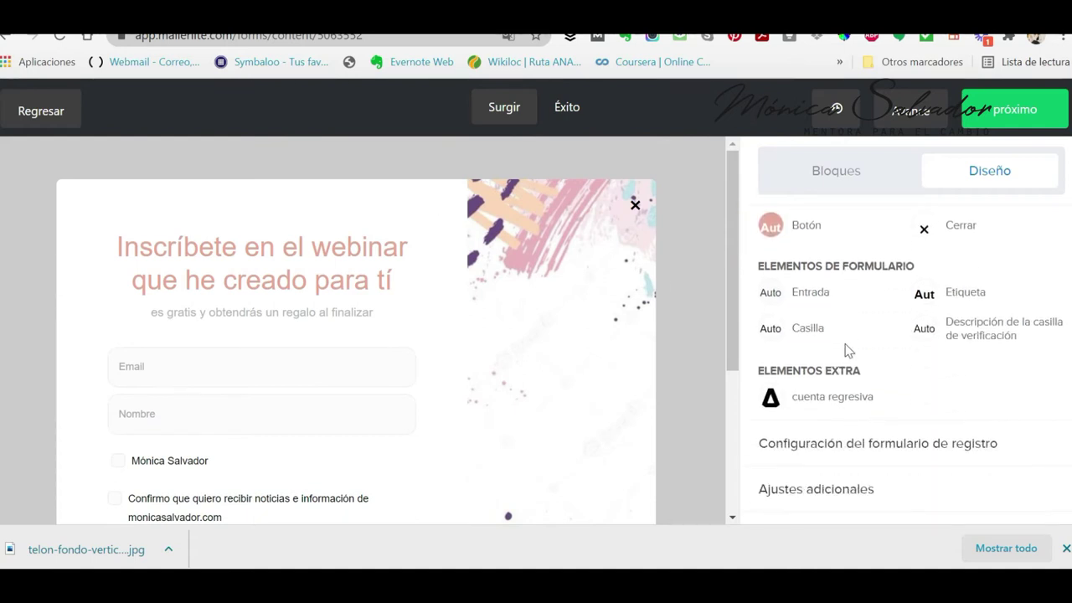
{"action": "scroll", "coordinate": [847, 350], "scroll_direction": "up", "scroll_amount": 2}
{"action": "scroll", "coordinate": [896, 352], "scroll_direction": "up", "scroll_amount": 3}
{"action": "left_click", "coordinate": [783, 444]}
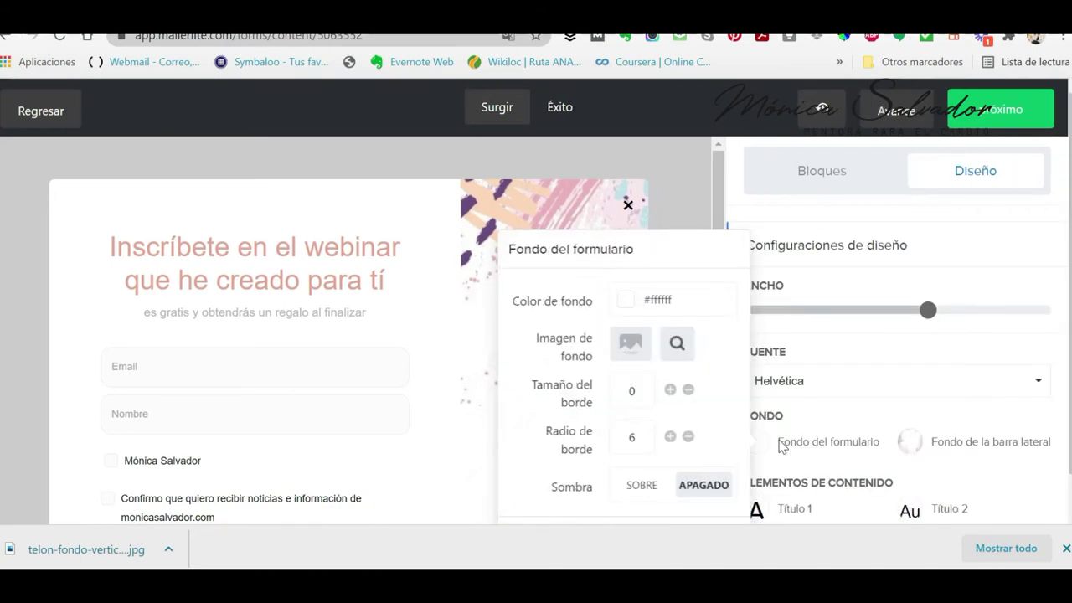
{"action": "left_click", "coordinate": [627, 301]}
{"action": "left_click", "coordinate": [720, 347]}
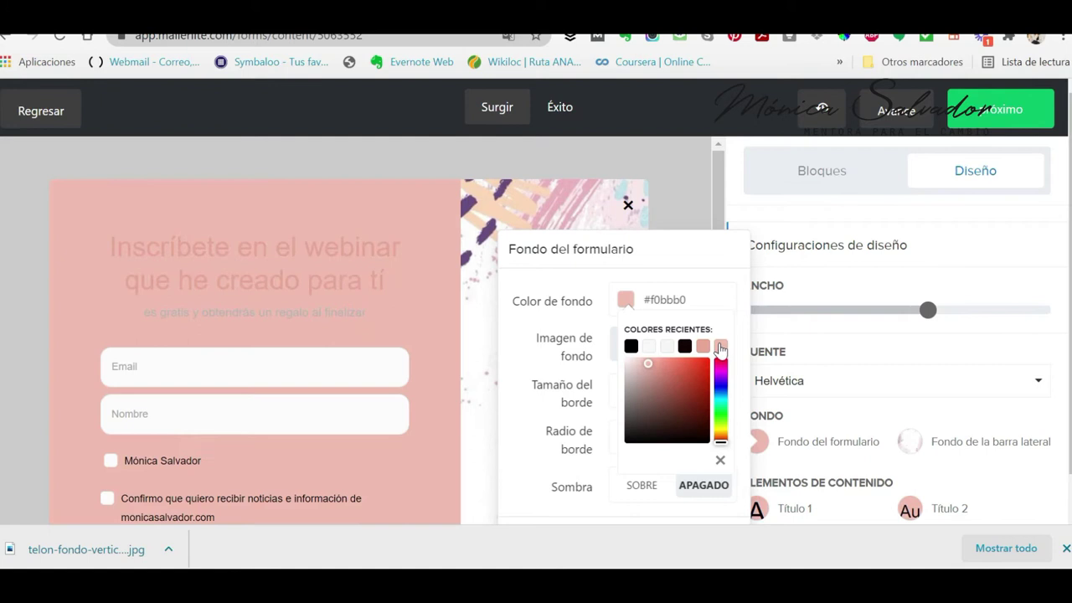
{"action": "left_click_drag", "start_coordinate": [639, 364], "coordinate": [634, 366]}
{"action": "left_click", "coordinate": [530, 374]}
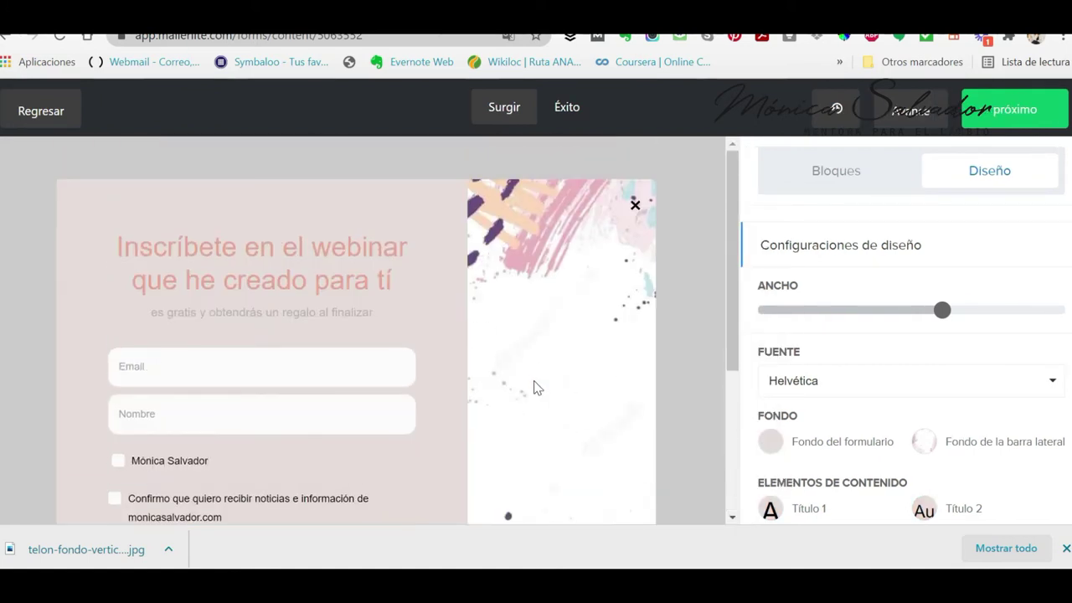
{"action": "scroll", "coordinate": [537, 388], "scroll_direction": "down", "scroll_amount": 2}
On the Éxito page, replace the heading with "biennnn!!!" and the line beneath it with "Te hemos envado el enlace al webinar".
{"action": "left_click", "coordinate": [567, 106]}
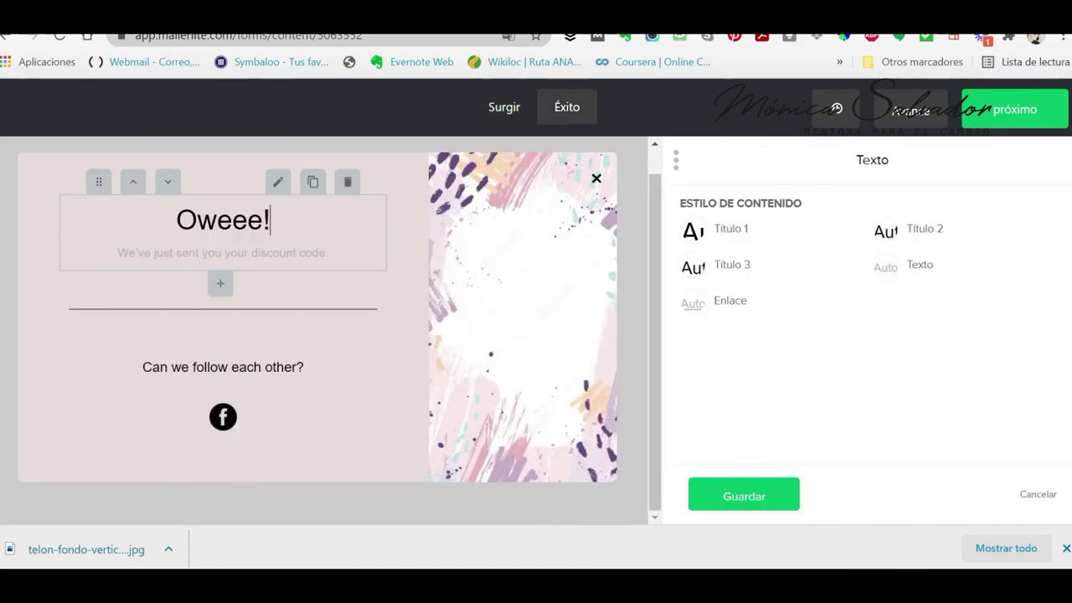
{"action": "key", "text": "BackSpace"}
{"action": "key", "text": "BackSpace"}
{"action": "key", "text": "BackSpace"}
{"action": "key", "text": "BackSpace"}
{"action": "key", "text": "BackSpace"}
{"action": "key", "text": "BackSpace"}
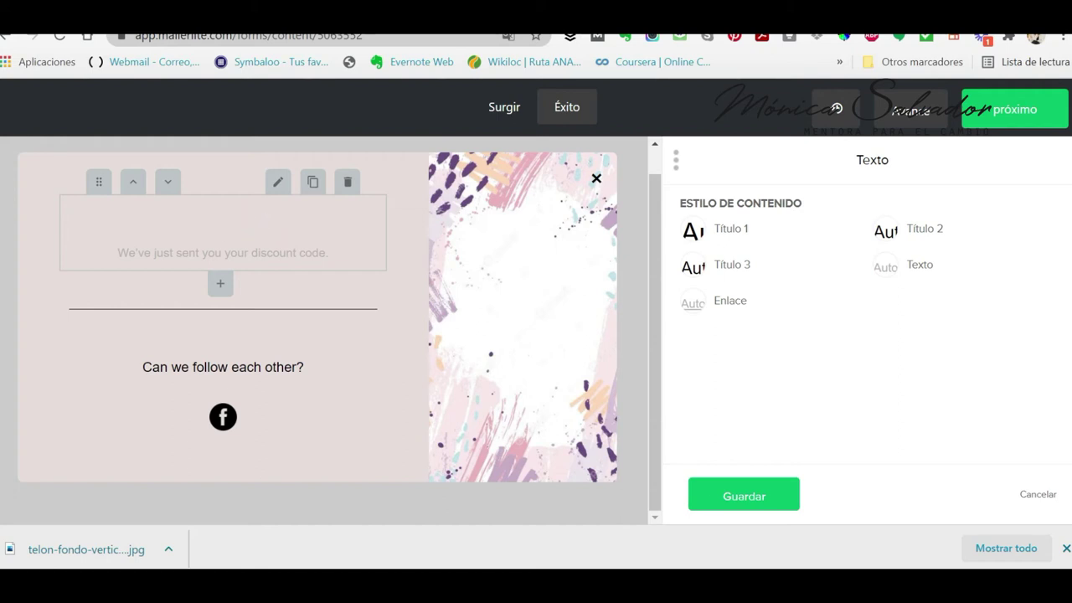
{"action": "type", "text": "biennnn"}
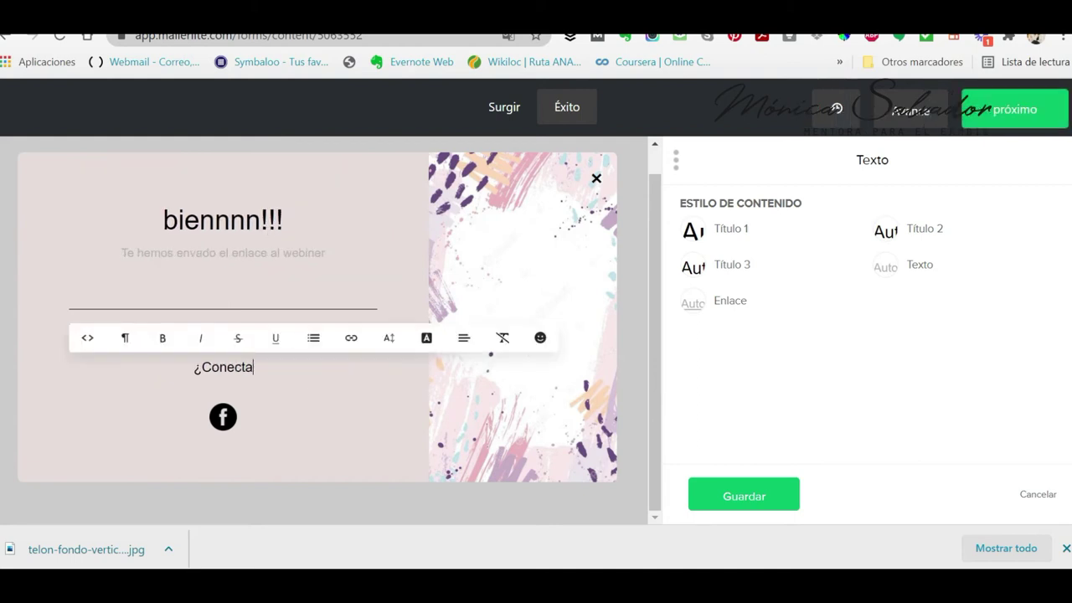
Change the text above the Facebook icon to "¿Conectamos en redes sociales?", and save it to continue to the Comportamiento settings.
{"action": "type", "text": "mos en redess"}
{"action": "key", "text": "BackSpace"}
{"action": "type", "text": "sociales?"}
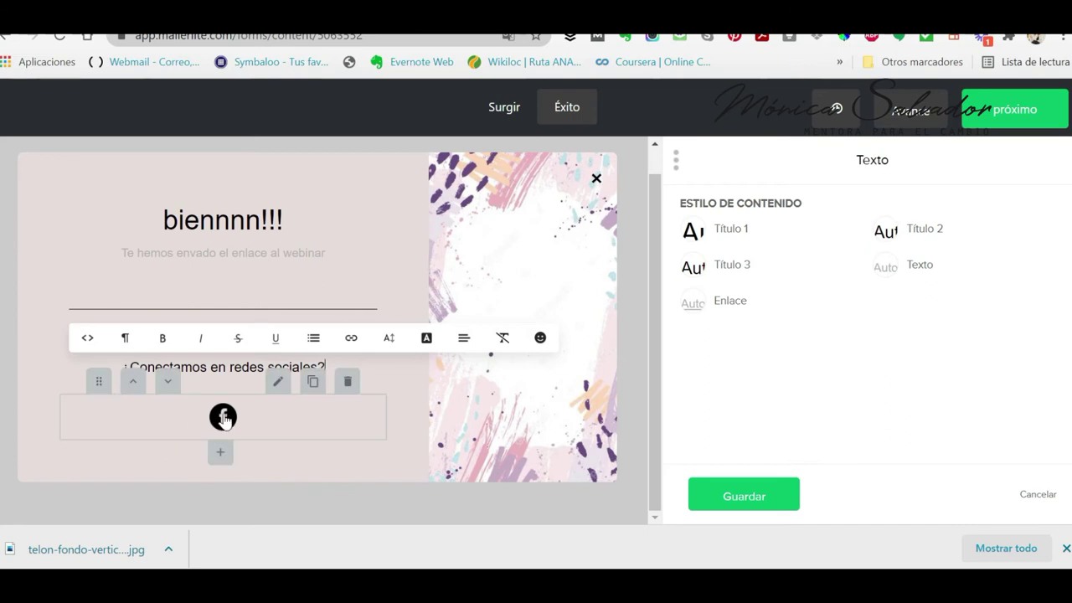
{"action": "left_click", "coordinate": [450, 306]}
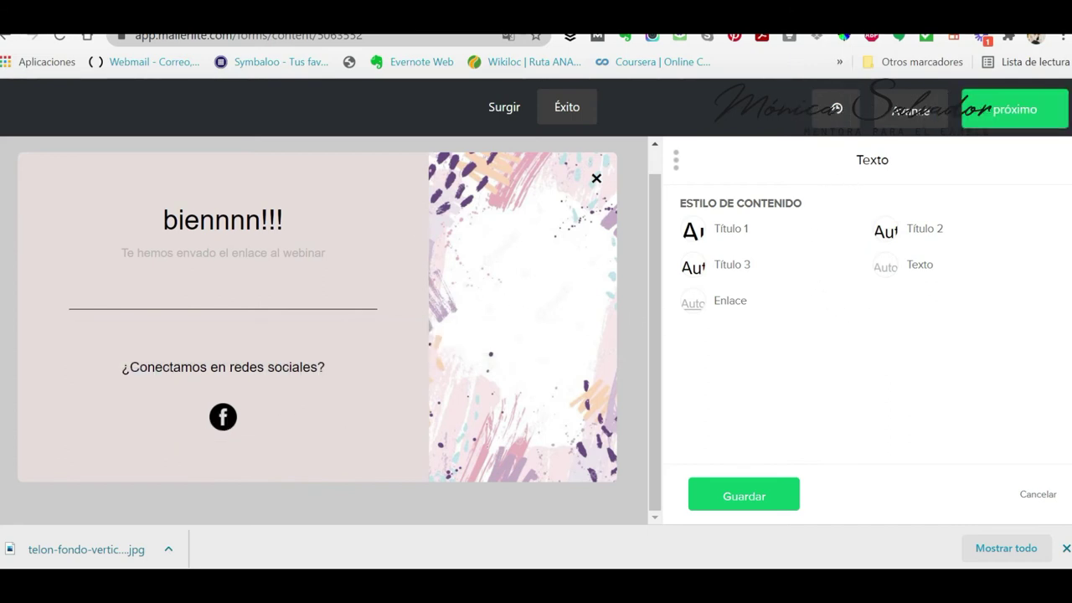
{"action": "left_click", "coordinate": [761, 491]}
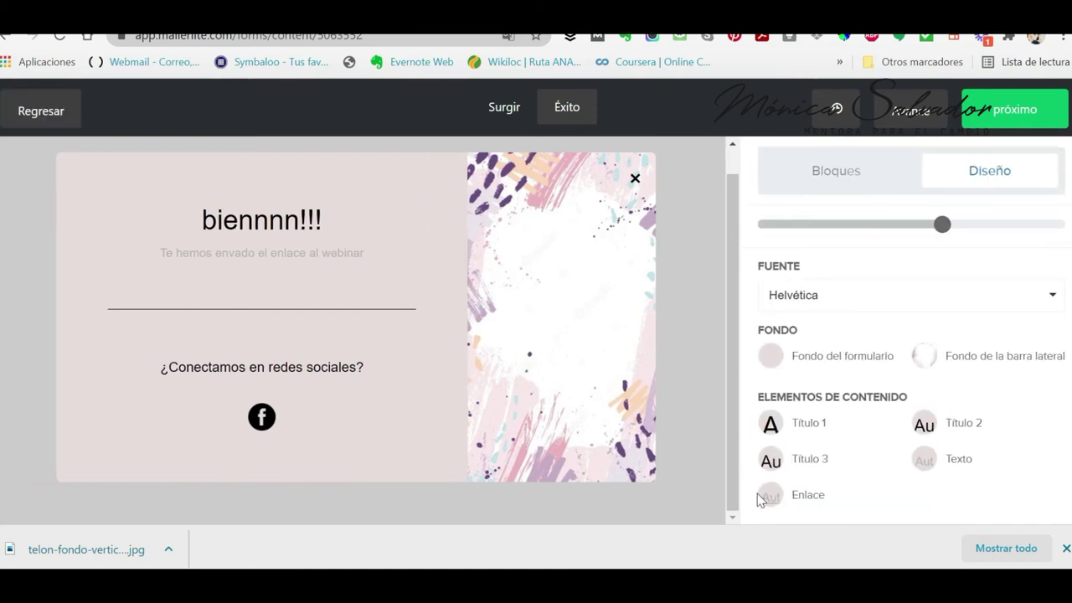
{"action": "left_click", "coordinate": [1014, 121]}
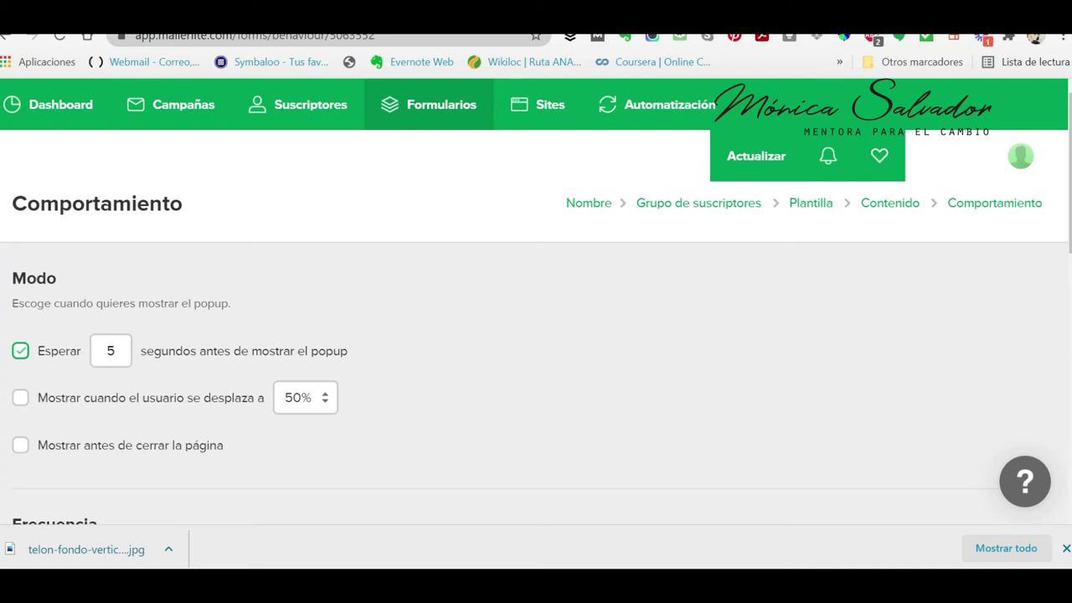
Try the 50% scroll and Mostrar antes de cerrar la página display modes, and turn both off again.
{"action": "left_click", "coordinate": [21, 402]}
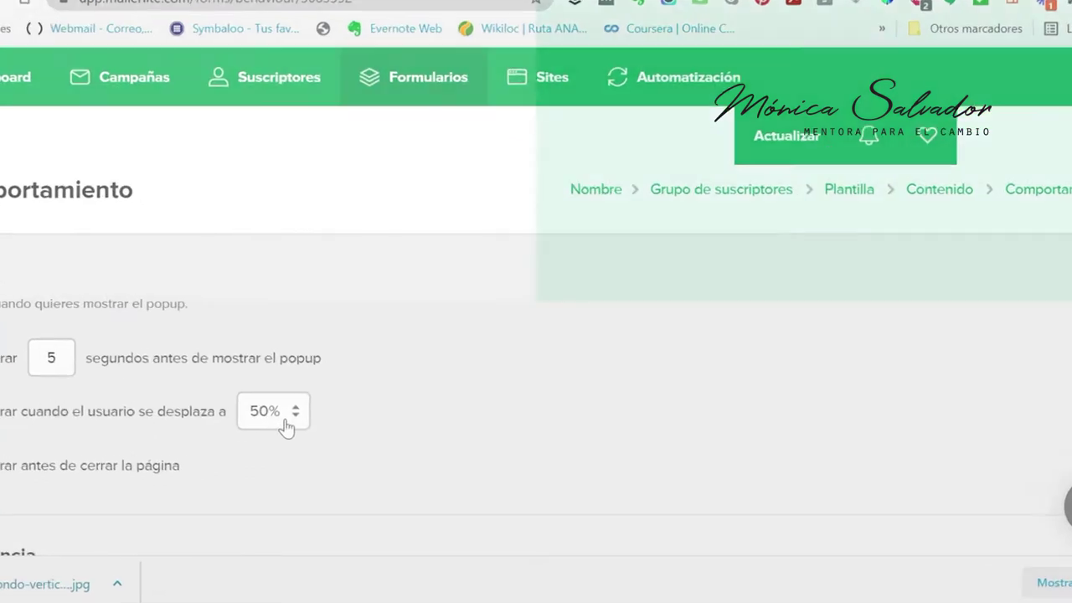
{"action": "left_click", "coordinate": [286, 423]}
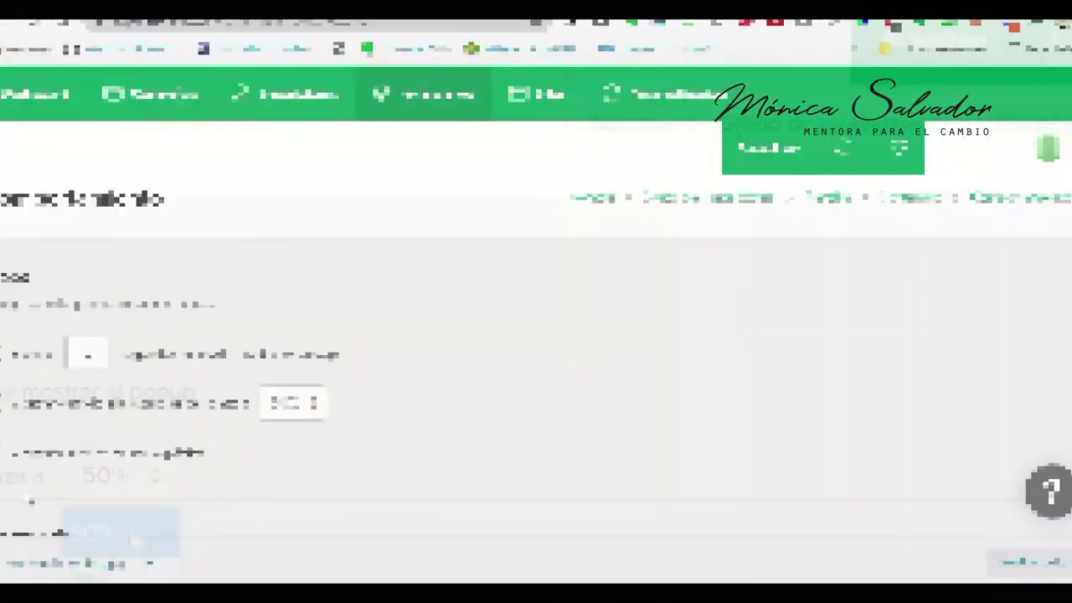
{"action": "left_click", "coordinate": [24, 451]}
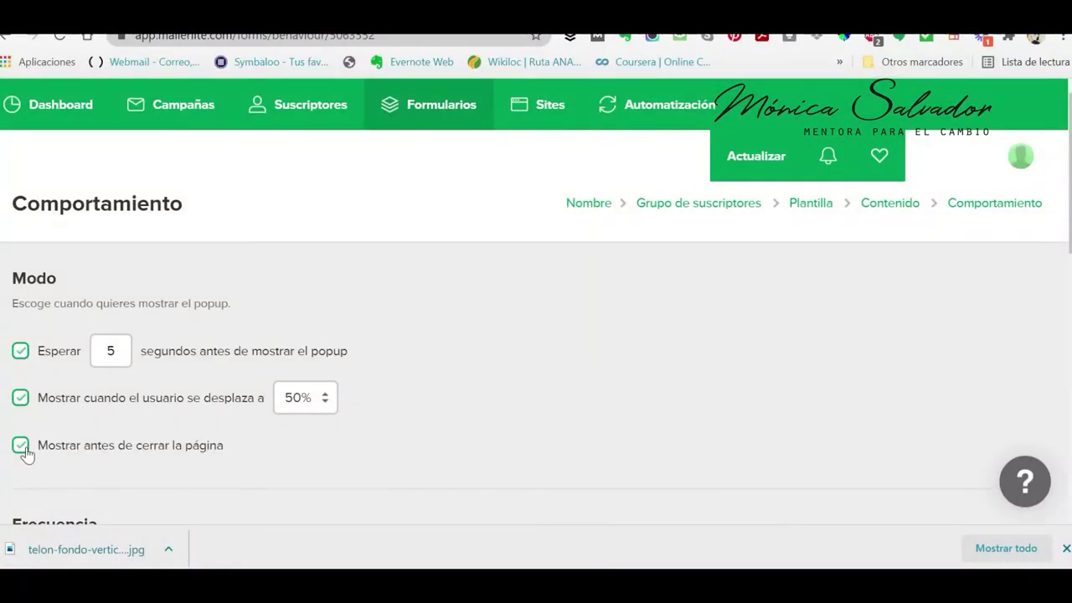
{"action": "left_click", "coordinate": [22, 448]}
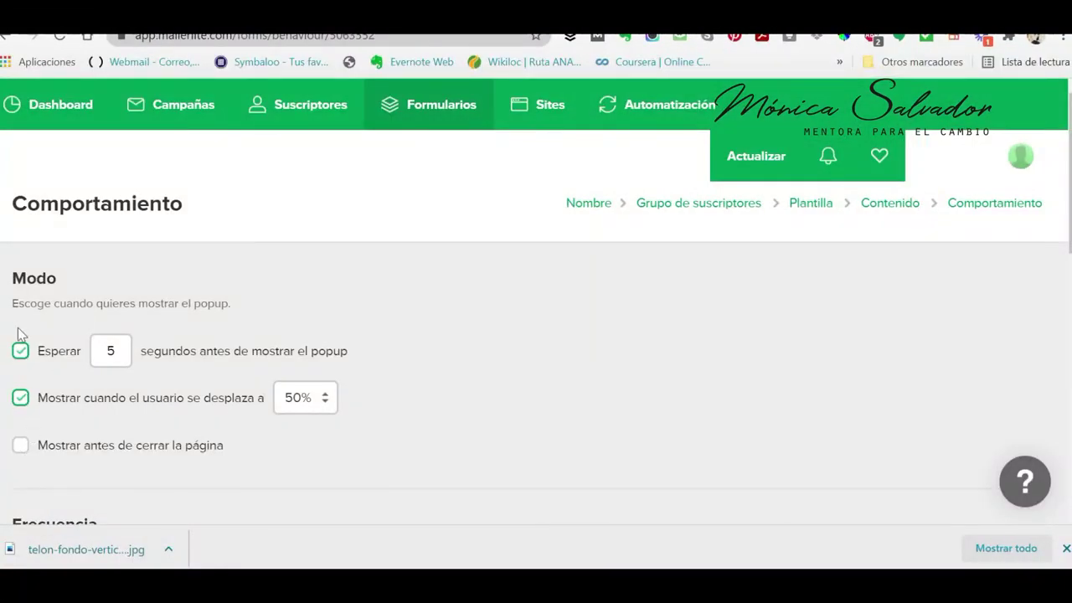
{"action": "left_click", "coordinate": [21, 400]}
Try Siempre muestra as the pop-up's repeat frequency, and set the frequency to 1 semanas.
{"action": "scroll", "coordinate": [212, 453], "scroll_direction": "down", "scroll_amount": 2}
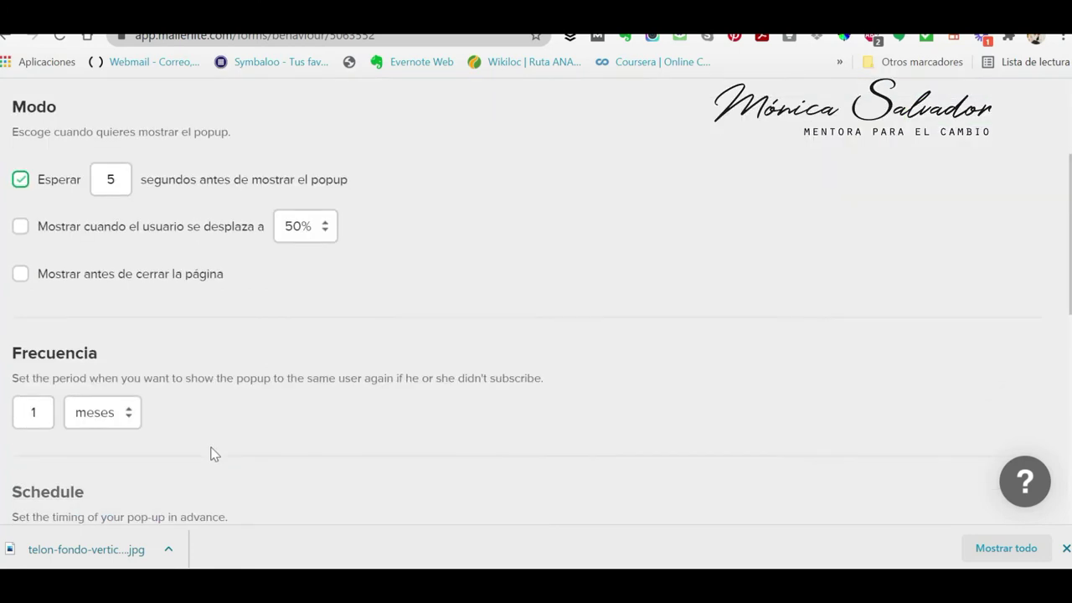
{"action": "left_click", "coordinate": [117, 429]}
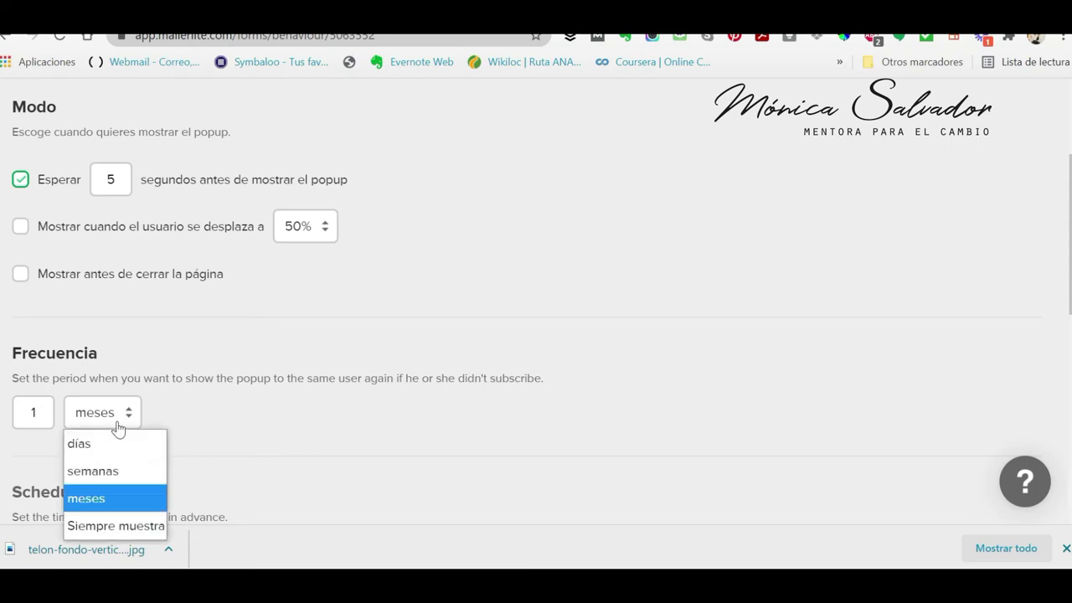
{"action": "left_click", "coordinate": [92, 503]}
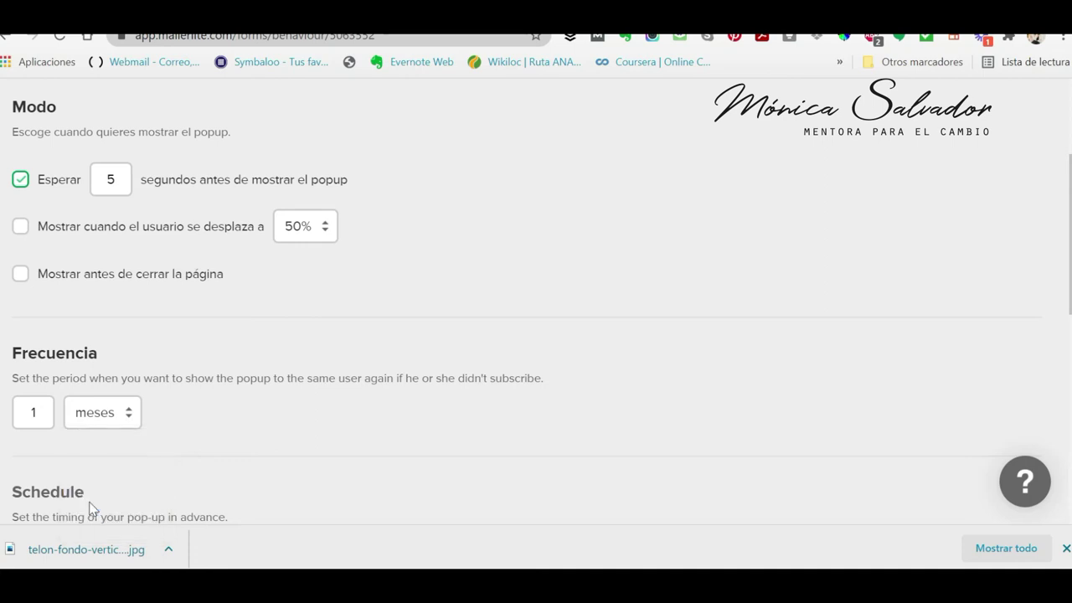
{"action": "left_click", "coordinate": [114, 423]}
{"action": "left_click", "coordinate": [120, 524]}
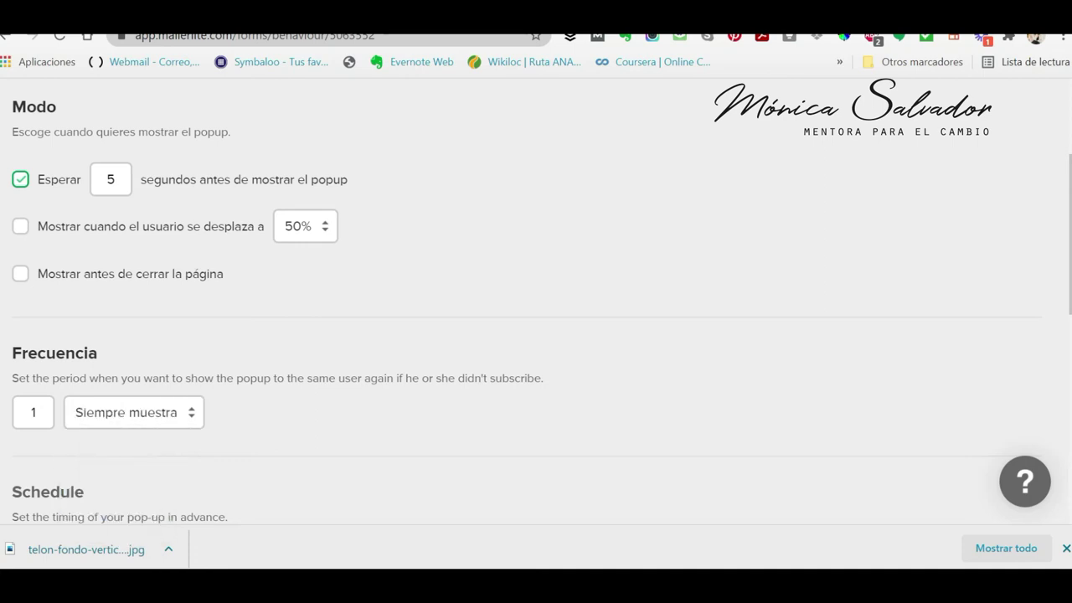
{"action": "left_click", "coordinate": [126, 412]}
{"action": "left_click", "coordinate": [97, 463]}
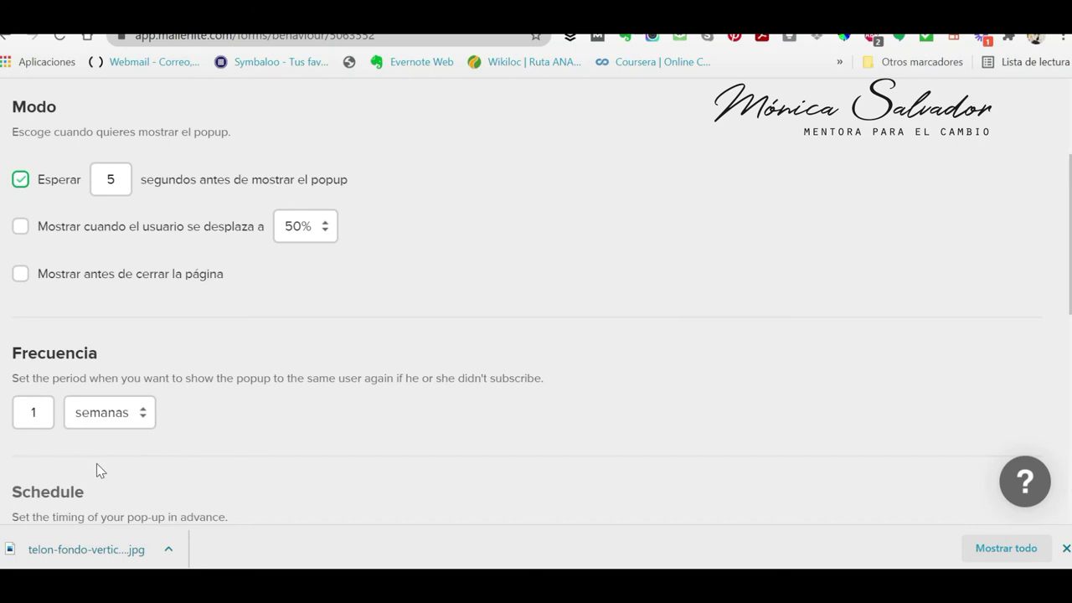
Review the schedule and visibility options, toggle Ocultar en móviles and Ocultar en tablets, and save the behaviour settings.
{"action": "scroll", "coordinate": [97, 463], "scroll_direction": "down", "scroll_amount": 2}
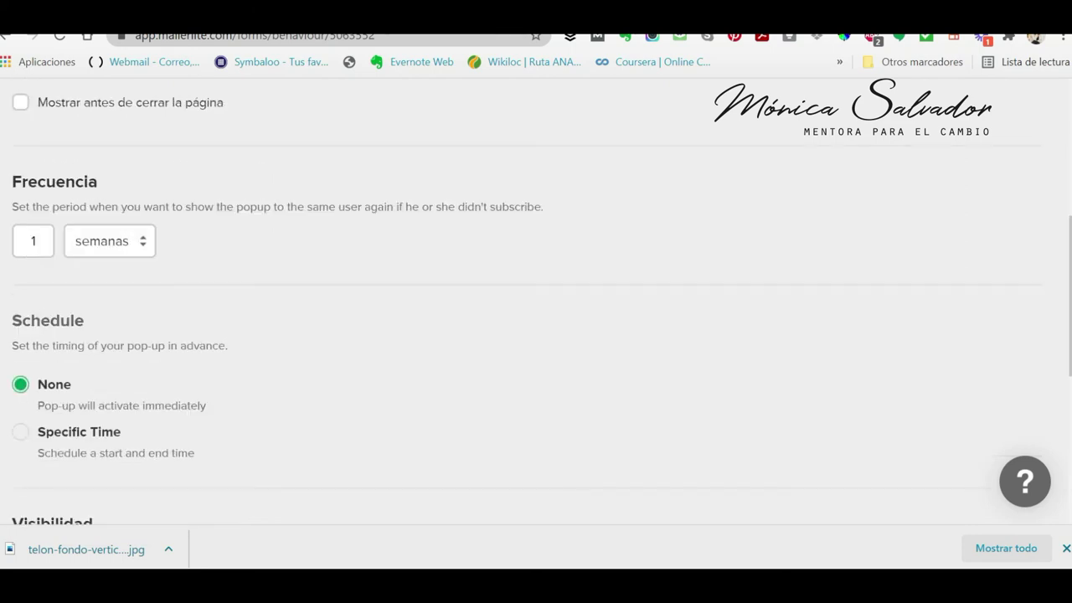
{"action": "scroll", "coordinate": [310, 383], "scroll_direction": "down", "scroll_amount": 3}
{"action": "scroll", "coordinate": [251, 381], "scroll_direction": "up", "scroll_amount": 2}
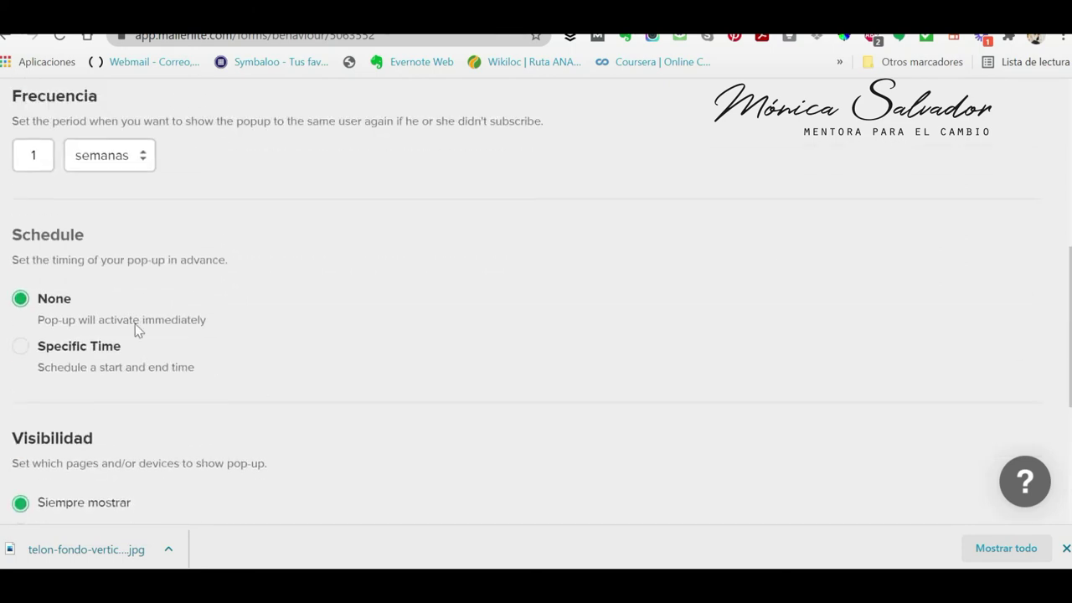
{"action": "scroll", "coordinate": [67, 385], "scroll_direction": "down", "scroll_amount": 1}
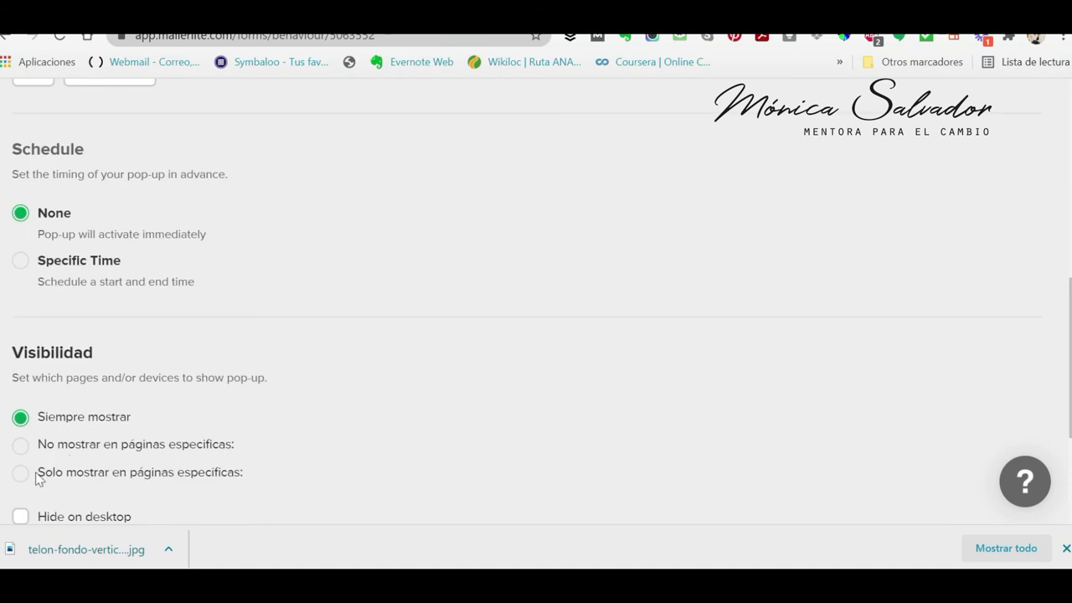
{"action": "scroll", "coordinate": [237, 488], "scroll_direction": "down", "scroll_amount": 1}
{"action": "scroll", "coordinate": [237, 488], "scroll_direction": "down", "scroll_amount": 2}
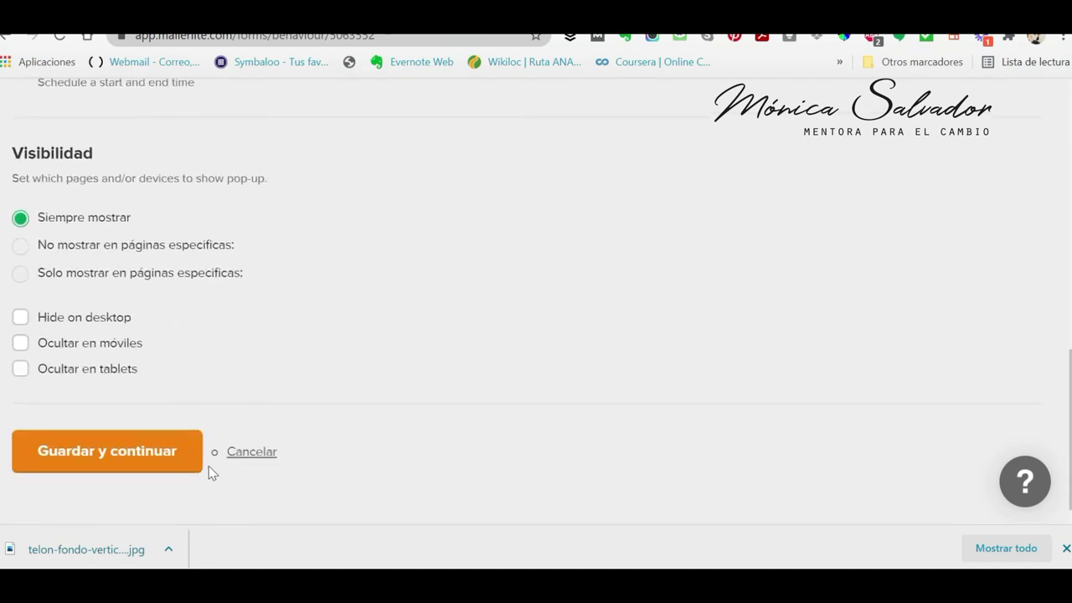
{"action": "left_click", "coordinate": [21, 344]}
{"action": "left_click", "coordinate": [21, 369]}
{"action": "left_click", "coordinate": [140, 453]}
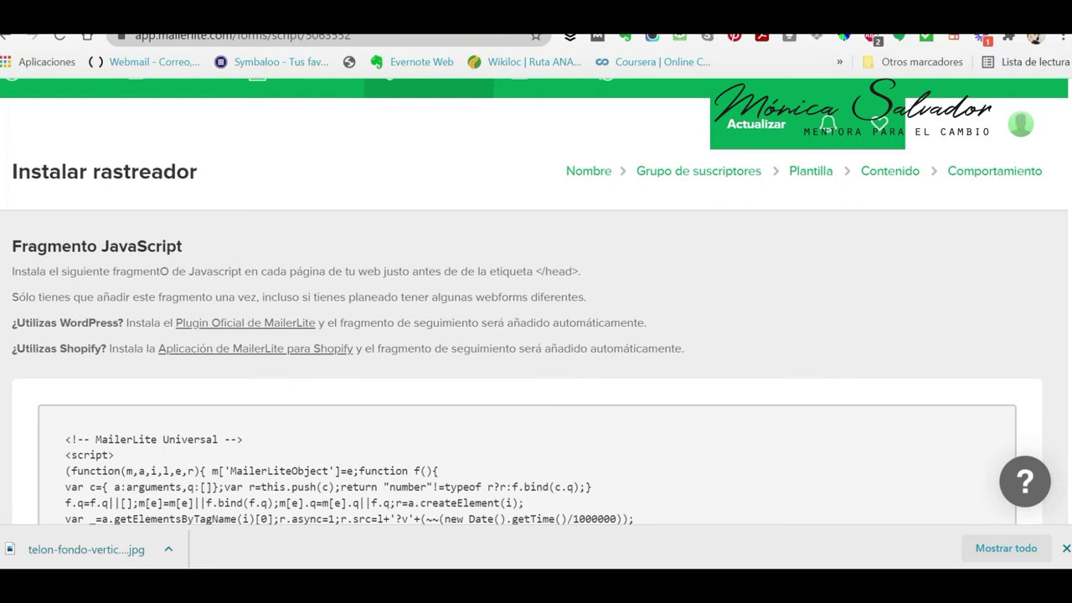
Review the MailerLite JavaScript snippet and its WordPress and Shopify instructions, and continue to the form's overview.
{"action": "scroll", "coordinate": [382, 406], "scroll_direction": "down", "scroll_amount": 2}
{"action": "scroll", "coordinate": [374, 388], "scroll_direction": "down", "scroll_amount": 1}
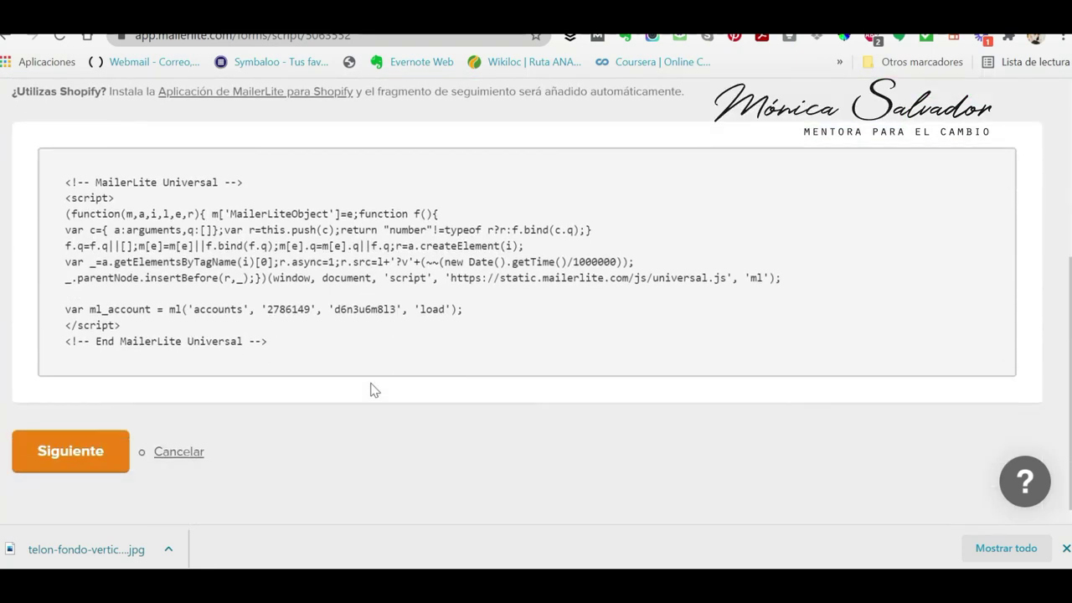
{"action": "scroll", "coordinate": [237, 424], "scroll_direction": "up", "scroll_amount": 2}
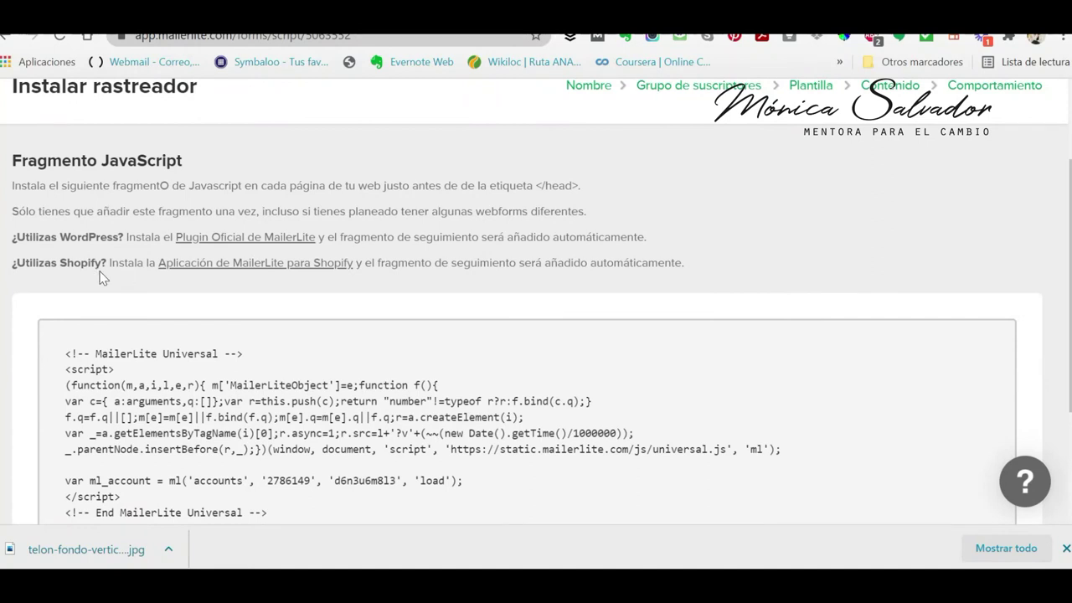
{"action": "scroll", "coordinate": [80, 459], "scroll_direction": "down", "scroll_amount": 2}
{"action": "left_click", "coordinate": [79, 457]}
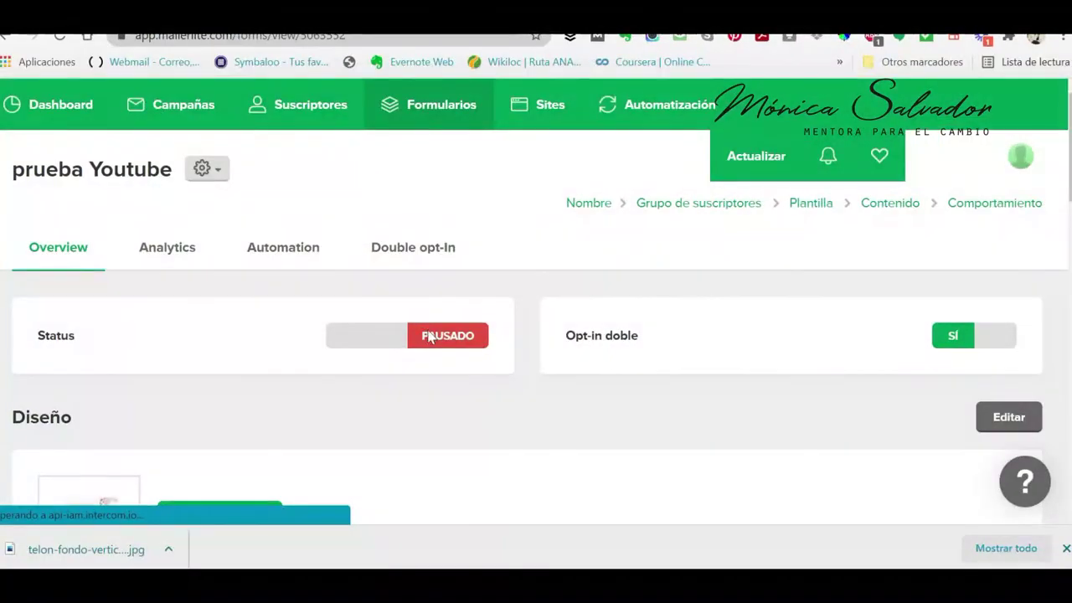
Turn off Opt-in doble for the form and take it out of its paused status.
{"action": "left_click", "coordinate": [953, 337]}
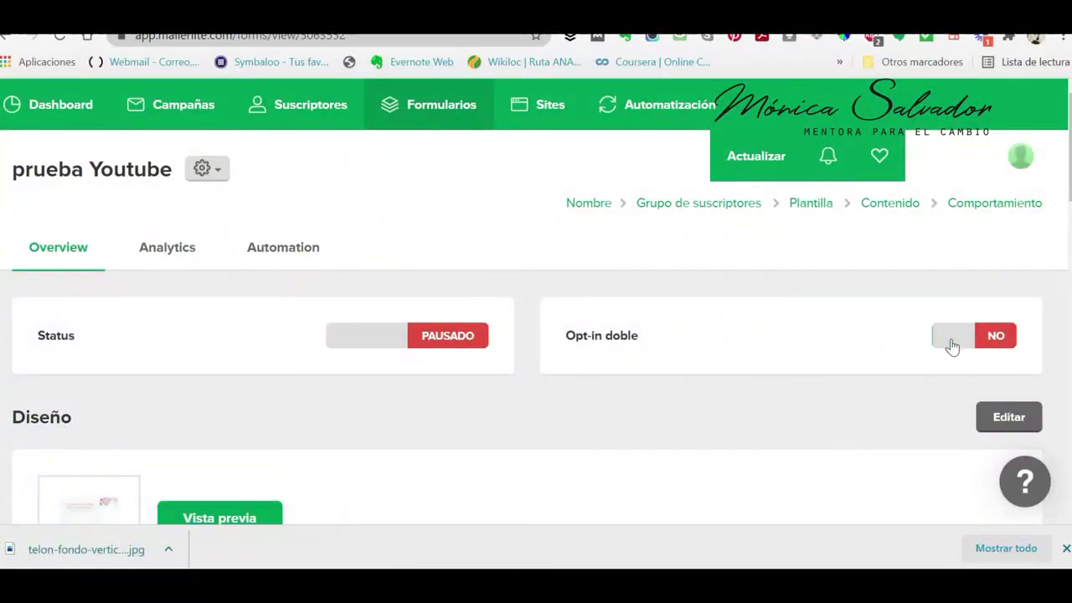
{"action": "scroll", "coordinate": [276, 402], "scroll_direction": "down", "scroll_amount": 2}
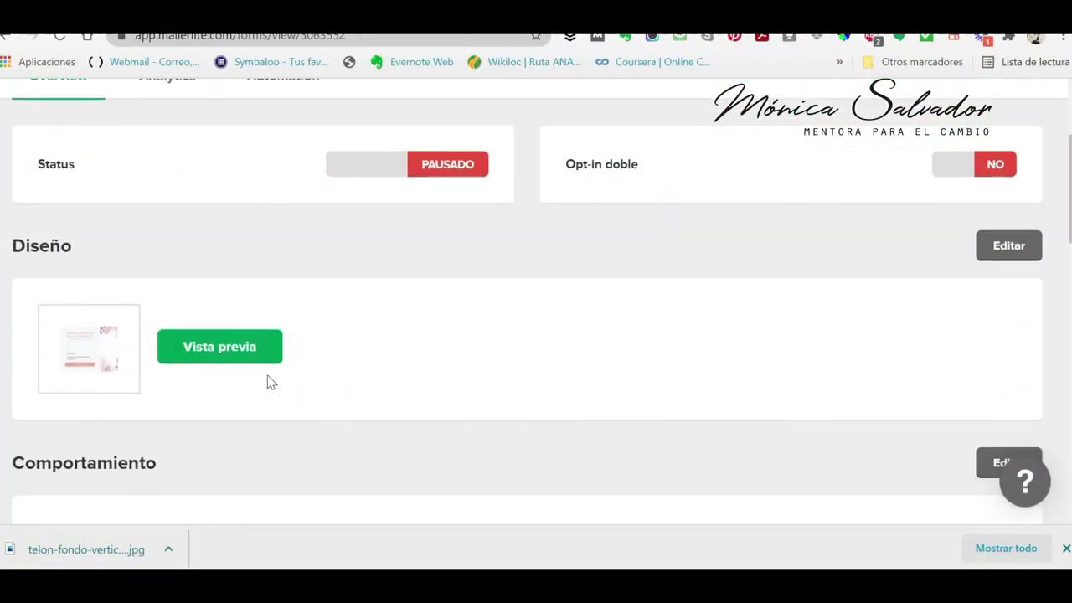
{"action": "scroll", "coordinate": [259, 348], "scroll_direction": "down", "scroll_amount": 1}
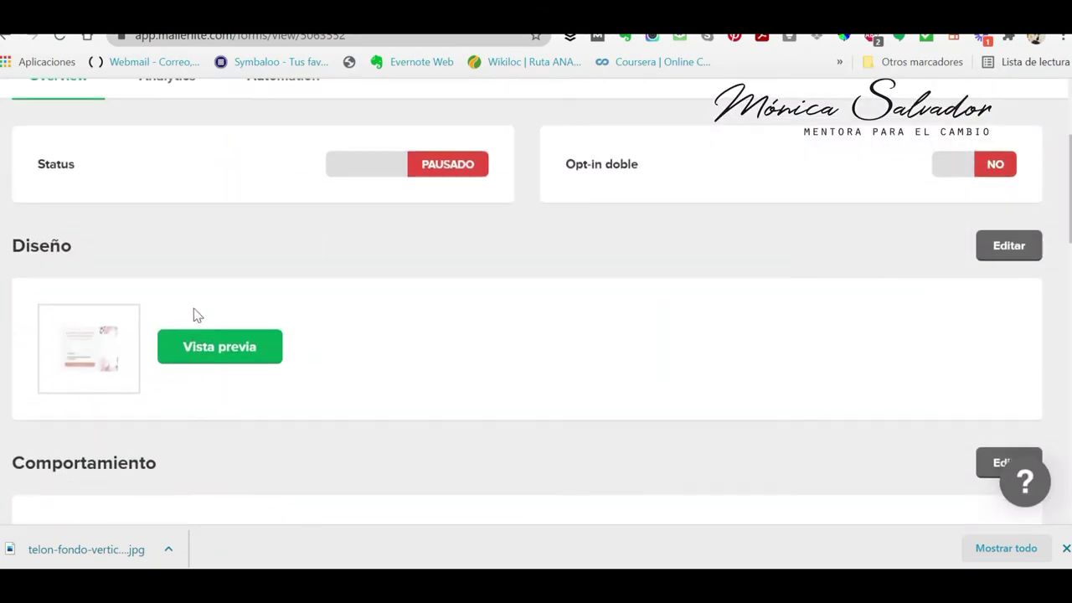
{"action": "scroll", "coordinate": [193, 313], "scroll_direction": "up", "scroll_amount": 1}
{"action": "left_click", "coordinate": [438, 171]}
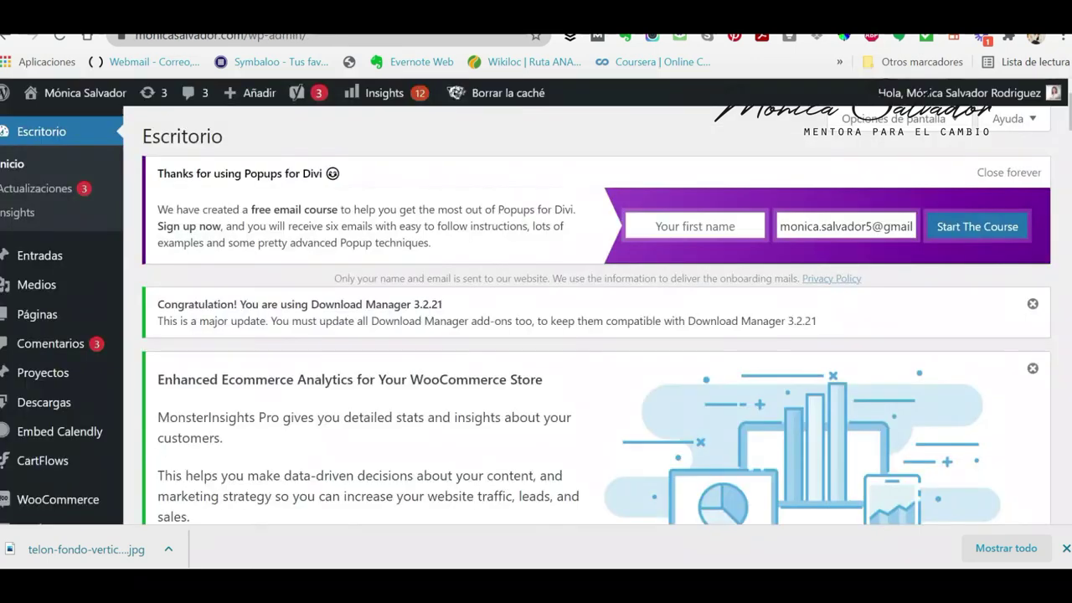
In the website's WordPress admin, open the MailerLite plugin page and the Plugins section.
{"action": "scroll", "coordinate": [52, 461], "scroll_direction": "down", "scroll_amount": 6}
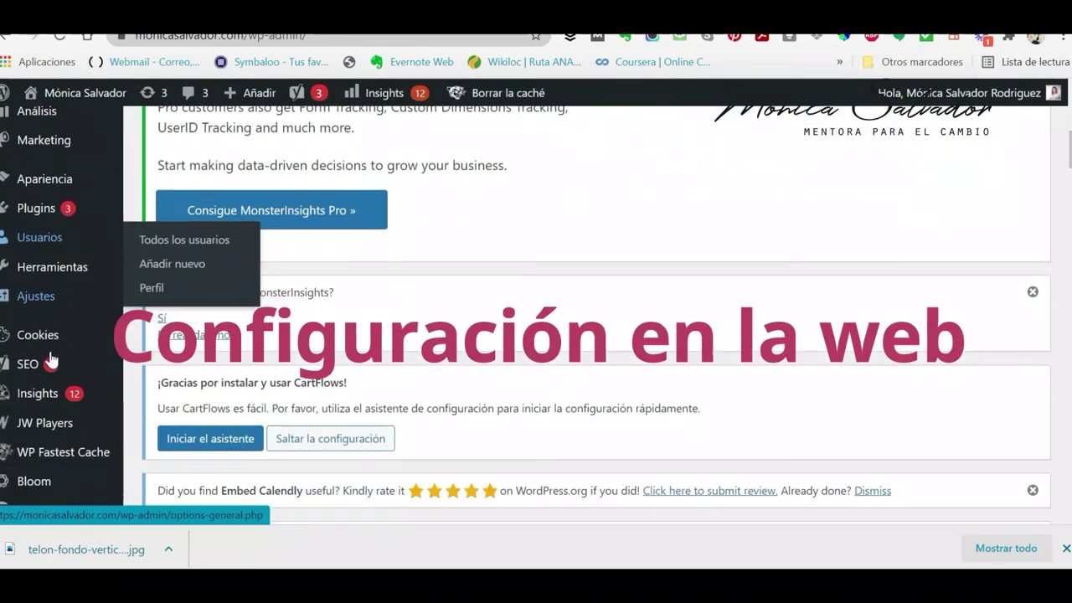
{"action": "left_click", "coordinate": [41, 471]}
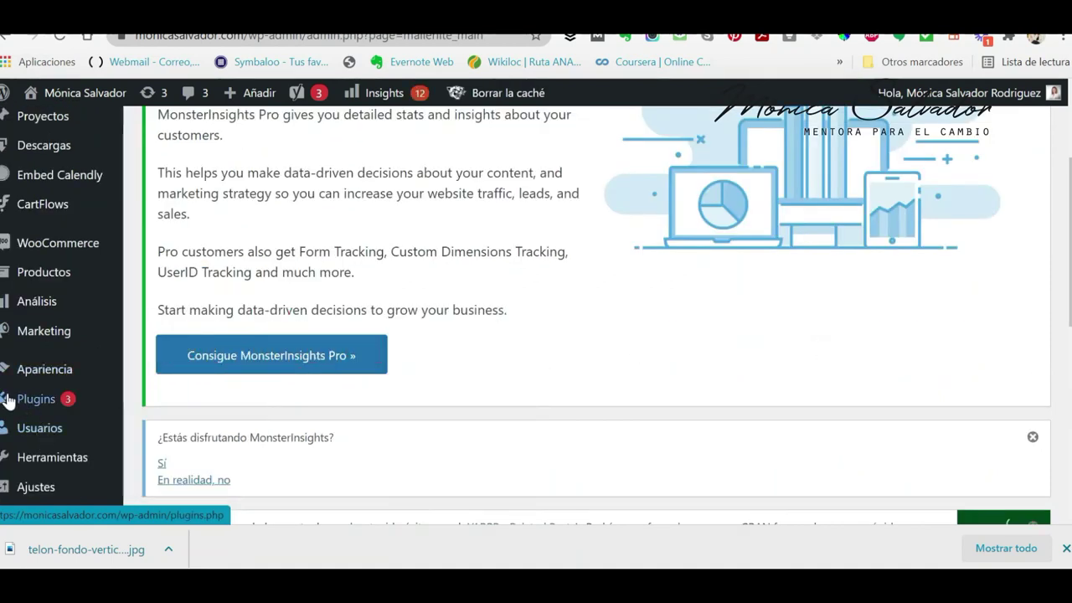
{"action": "left_click", "coordinate": [35, 406]}
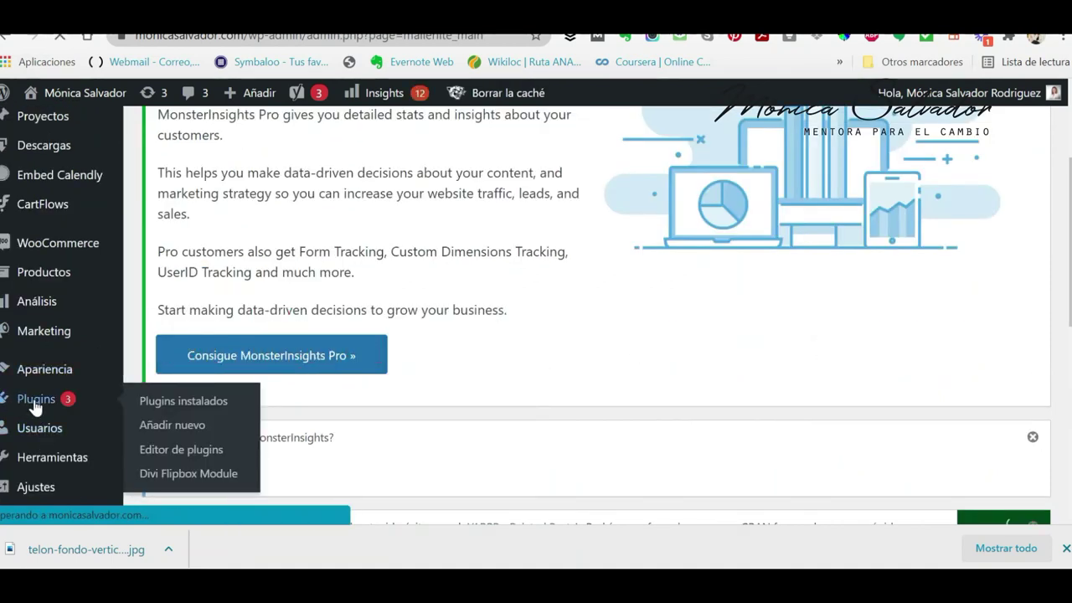
Search the add-new-plugins directory for "mailerlite" and look through the matching plugins.
{"action": "left_click", "coordinate": [253, 136]}
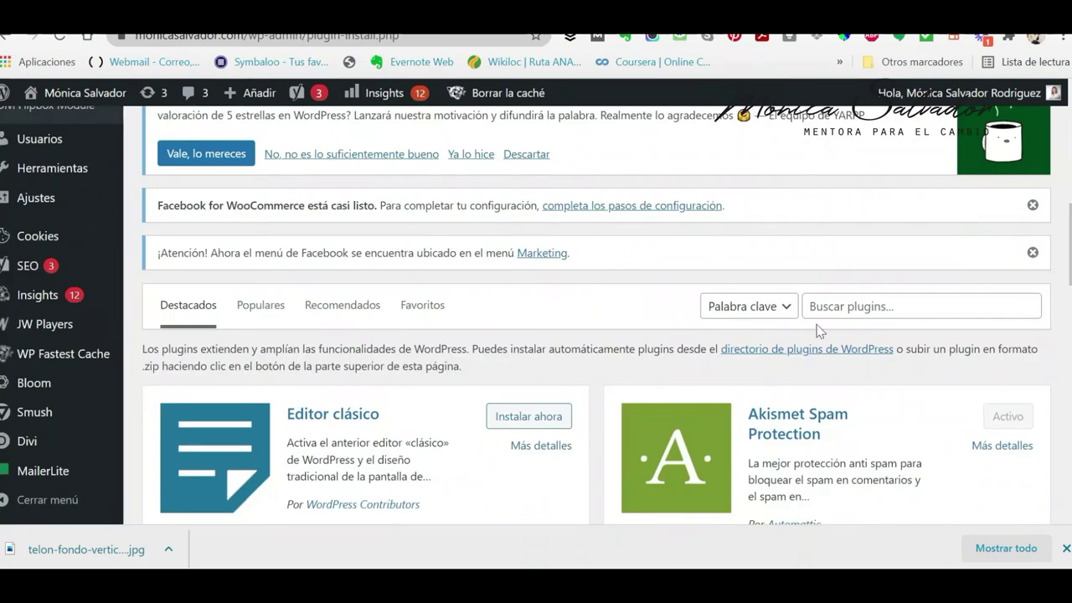
{"action": "left_click", "coordinate": [825, 306]}
{"action": "type", "text": "mailerlite"}
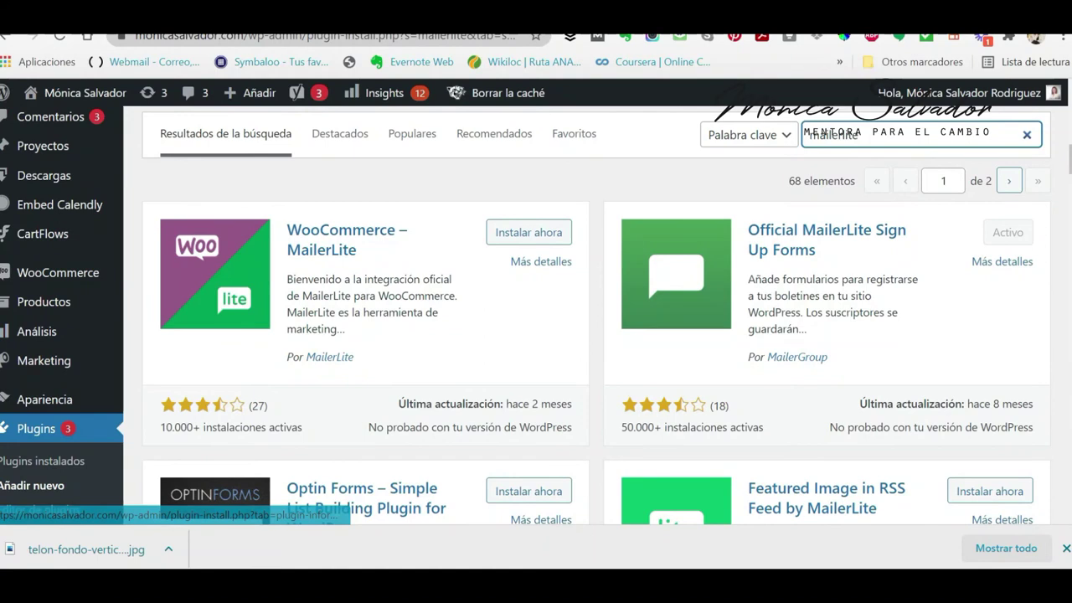
{"action": "scroll", "coordinate": [28, 359], "scroll_direction": "down", "scroll_amount": 5}
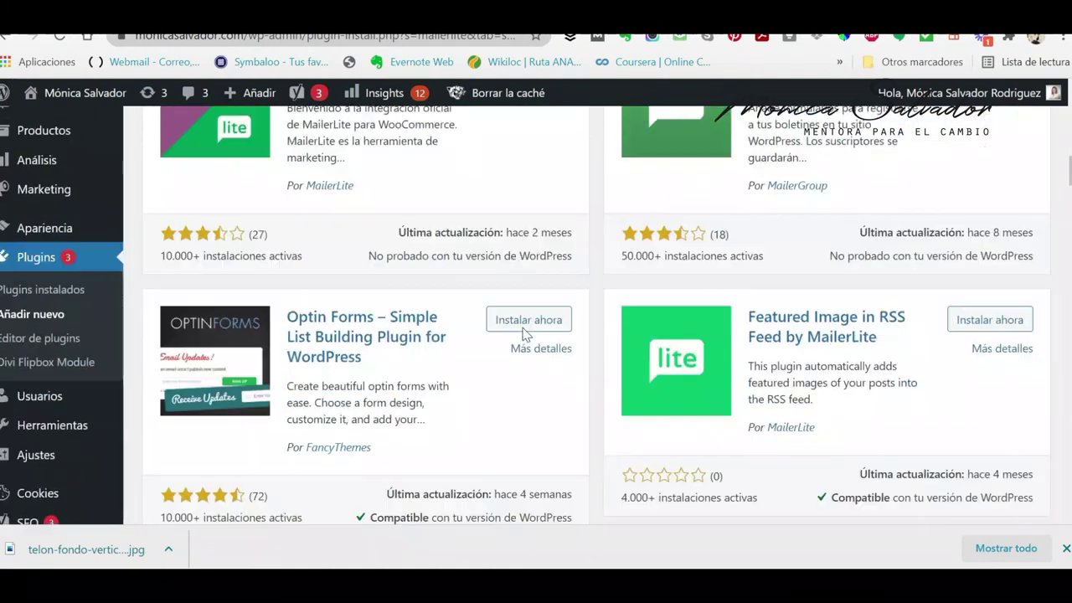
{"action": "scroll", "coordinate": [28, 358], "scroll_direction": "down", "scroll_amount": 2}
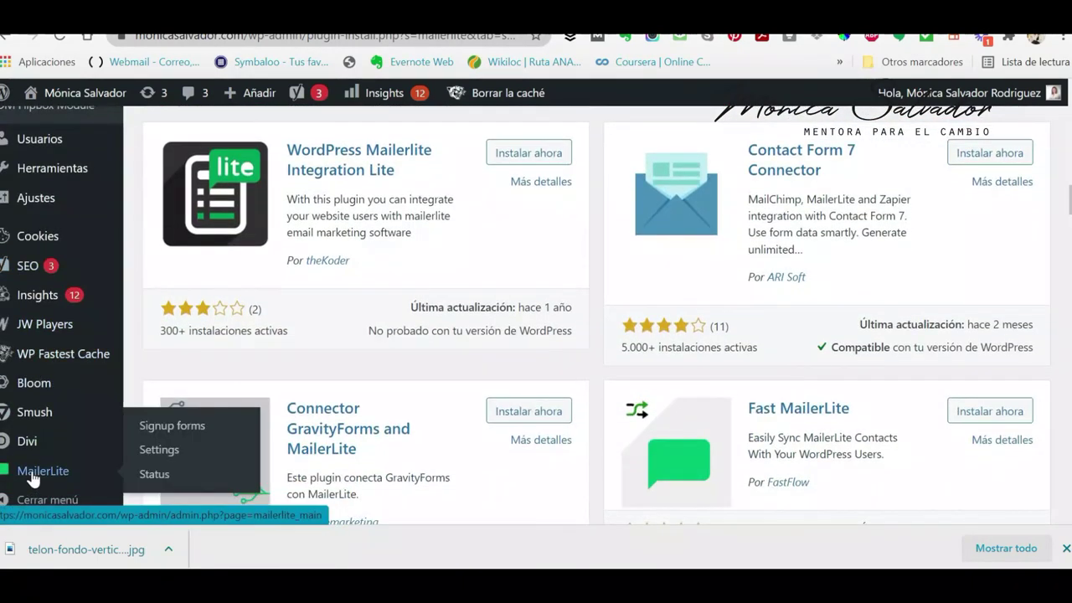
Open the MailerLite plugin's signup forms page, and review its API key, MailerLite Popups and Double opt-in settings.
{"action": "left_click", "coordinate": [31, 473]}
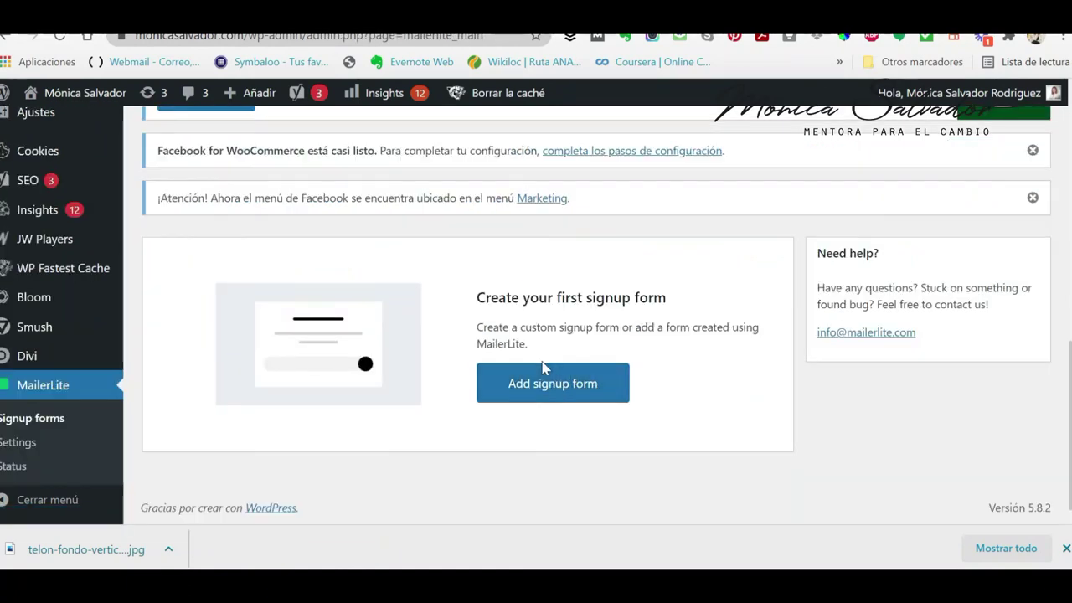
{"action": "scroll", "coordinate": [536, 402], "scroll_direction": "up", "scroll_amount": 2}
{"action": "scroll", "coordinate": [531, 402], "scroll_direction": "down", "scroll_amount": 2}
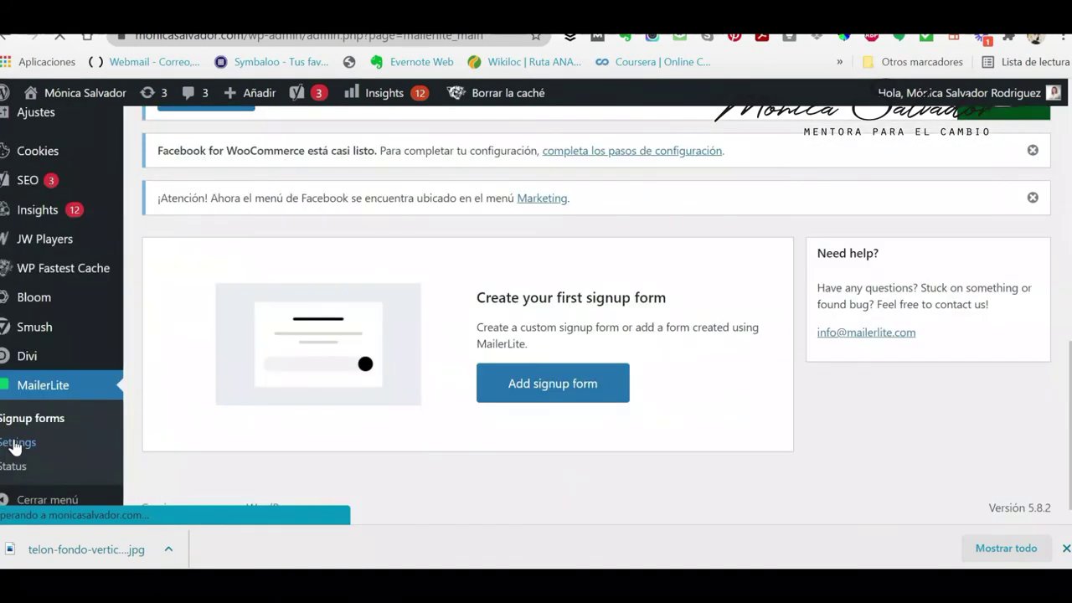
{"action": "left_click", "coordinate": [17, 443]}
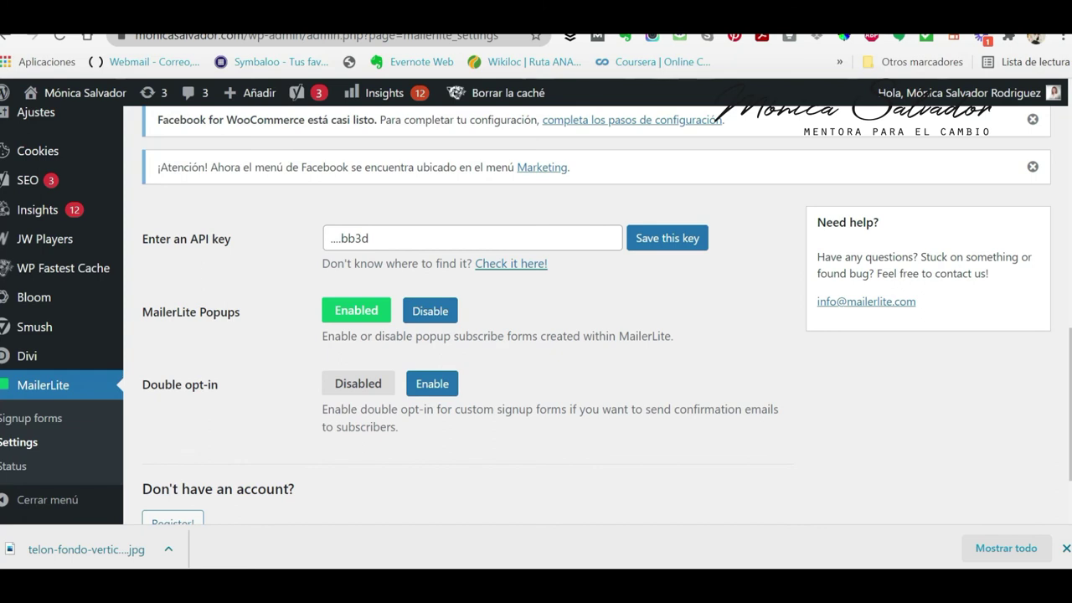
{"action": "scroll", "coordinate": [587, 318], "scroll_direction": "down", "scroll_amount": 1}
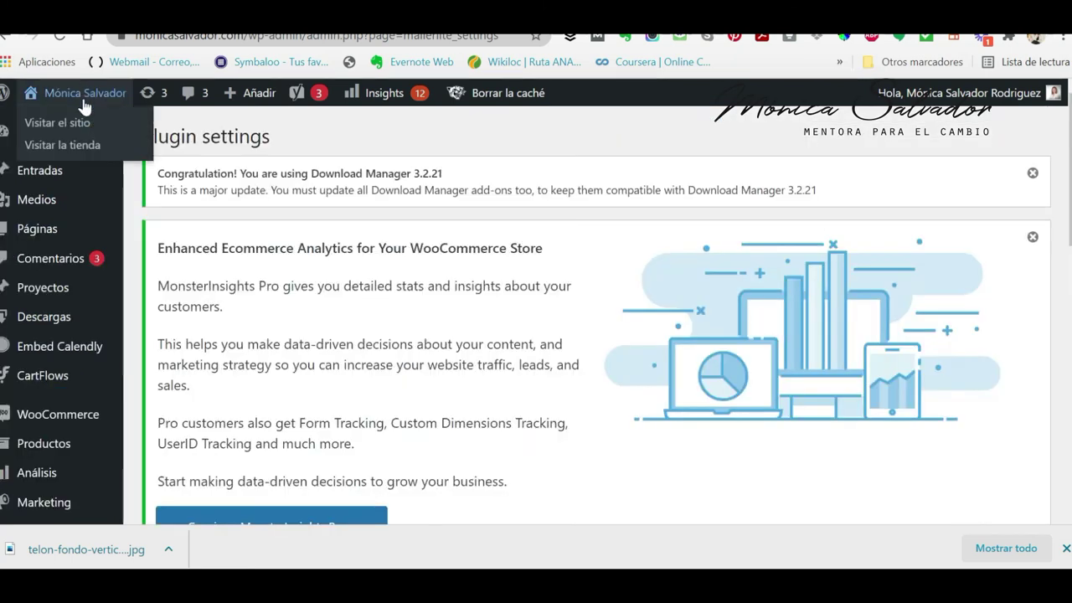
Visit the live website, dismiss the browser's downloads bar and browse down the home page to check for the webinar pop-up.
{"action": "left_click", "coordinate": [50, 122]}
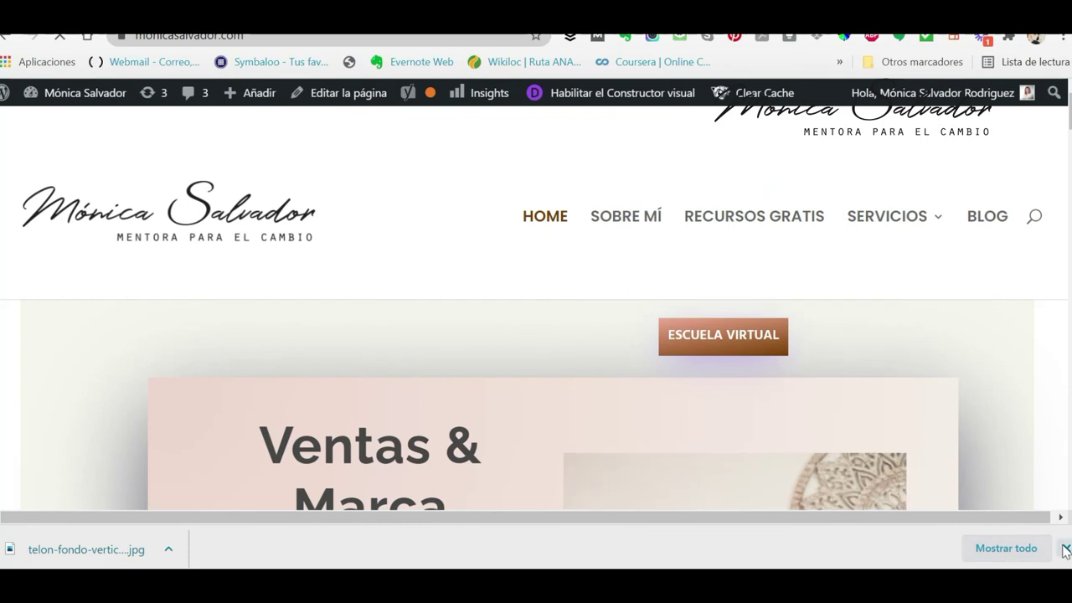
{"action": "left_click", "coordinate": [1065, 550]}
{"action": "scroll", "coordinate": [700, 415], "scroll_direction": "down", "scroll_amount": 1}
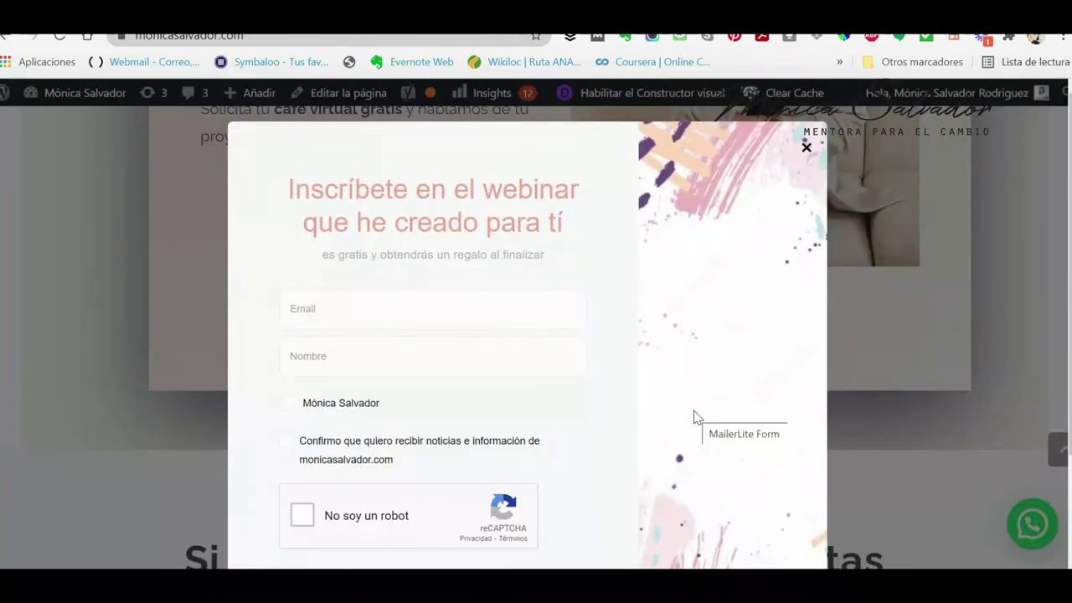